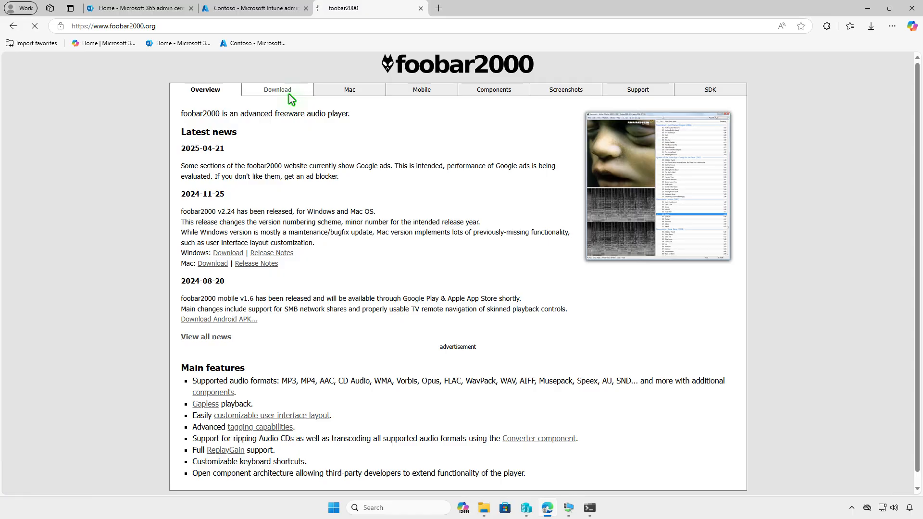
Download the 64-bit foobar2000 v2.24.3 installer from the official site and check it in the Downloads folder
click(328, 183)
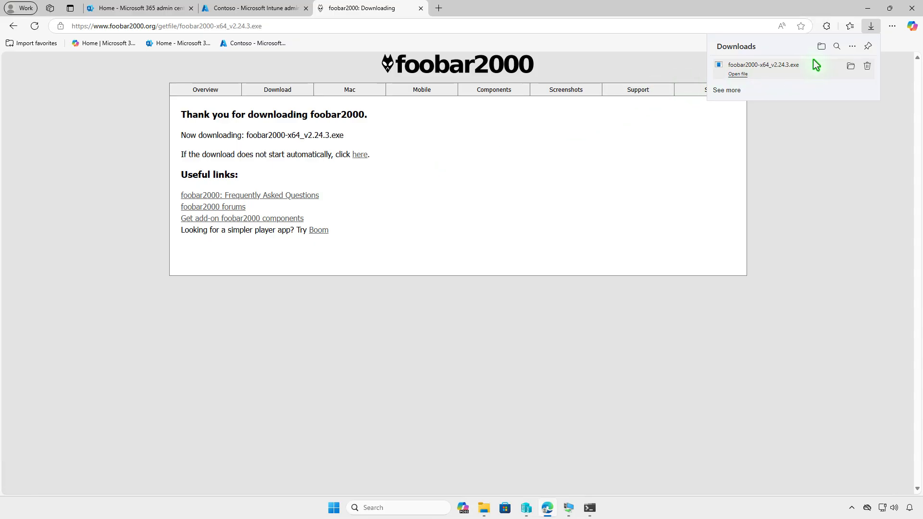
click(820, 46)
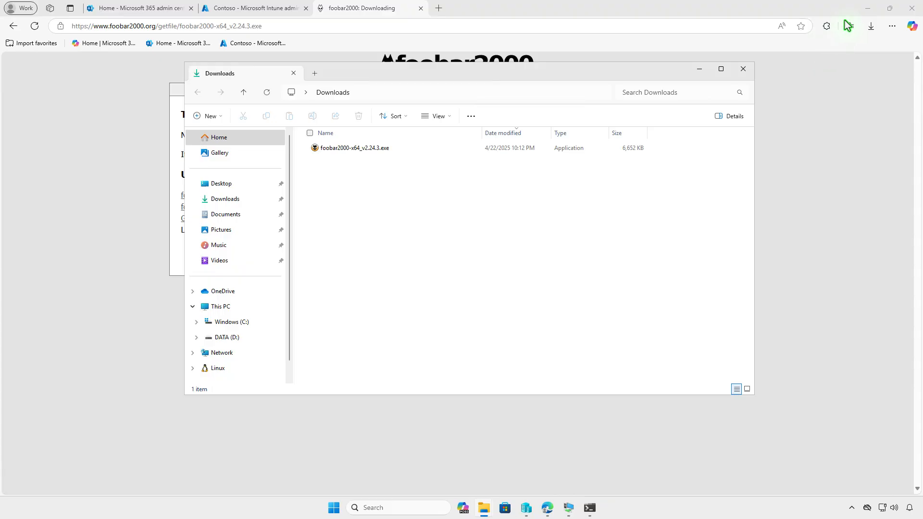
click(866, 8)
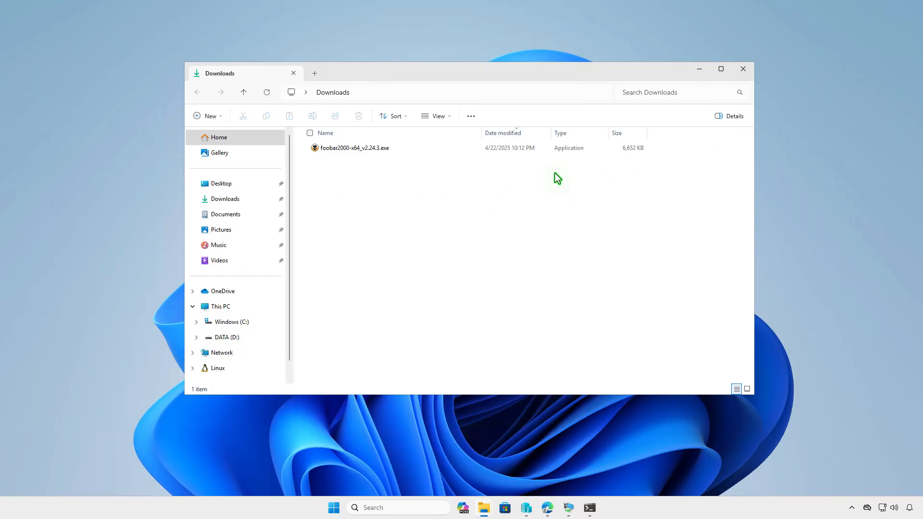
click(699, 70)
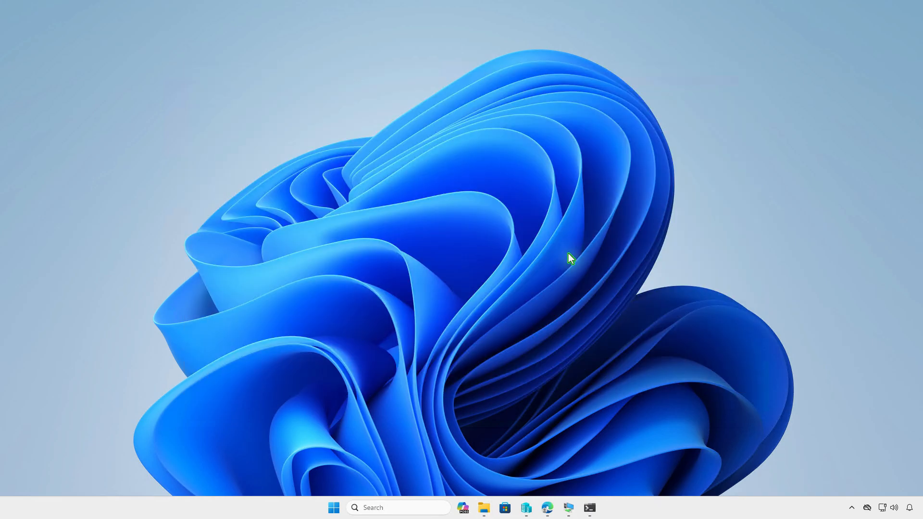
Open an administrator terminal and run "winget download --id PeterPawlowski.foobar2000"
right_click(334, 508)
click(362, 373)
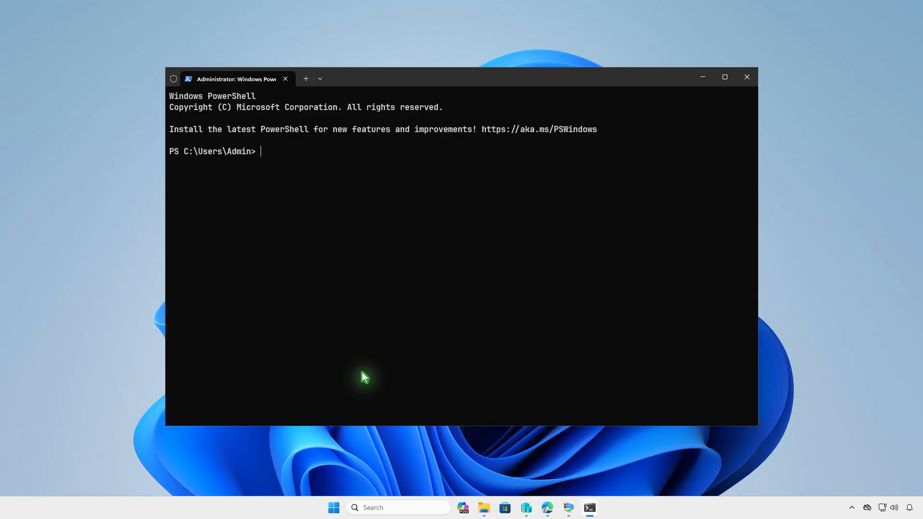
text(winget download --id PeterPawlowski.foobar2000)
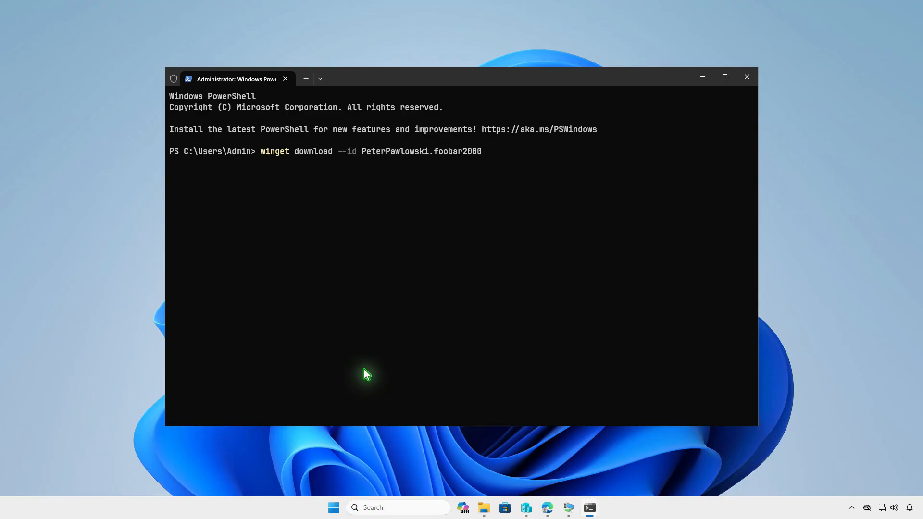
key(Return)
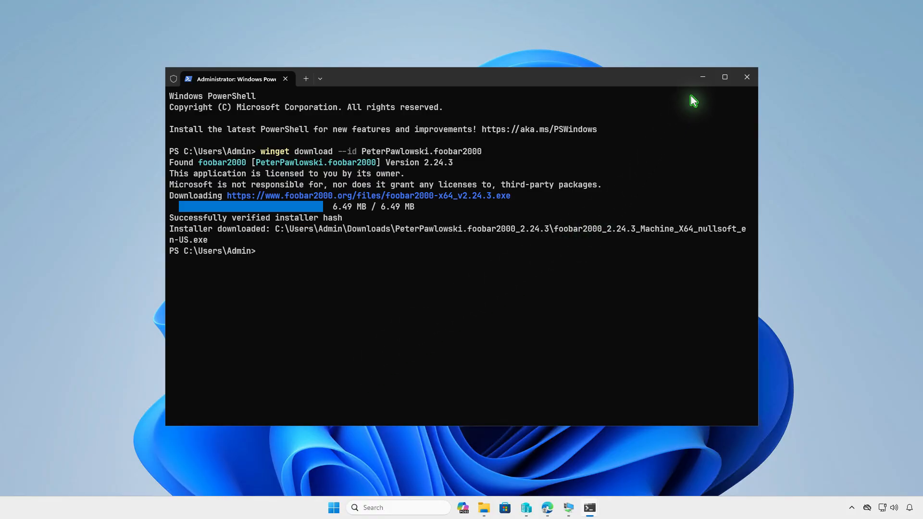
Put the terminal aside and open the PeterPawlowski.foobar2000_2.24.3 folder in Downloads to inspect the winget download
click(703, 79)
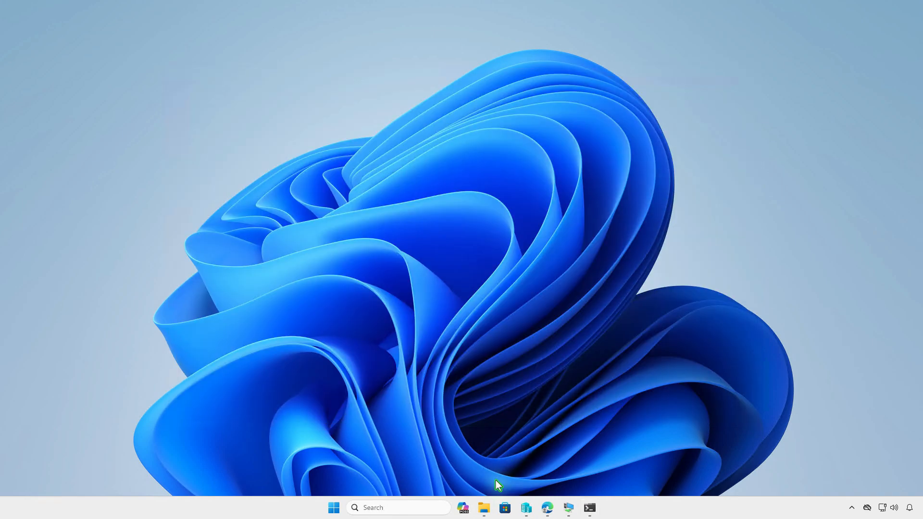
click(483, 507)
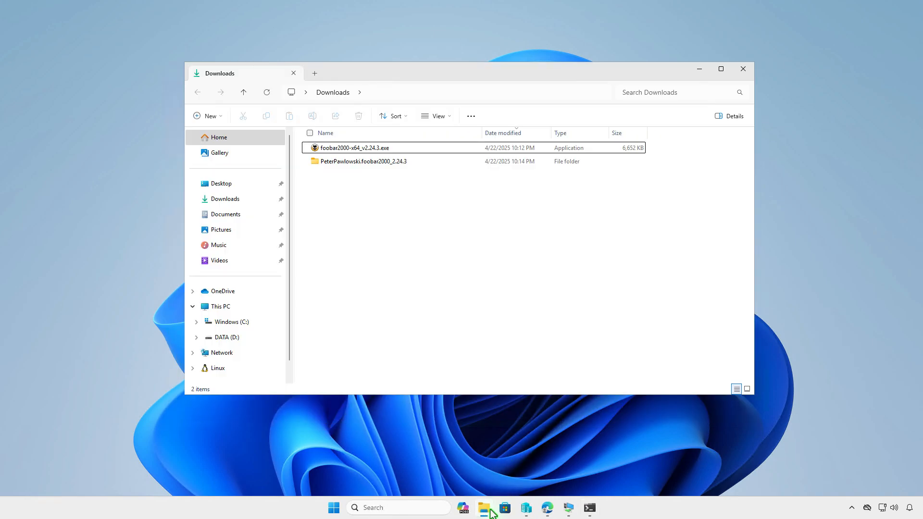
double_click(423, 163)
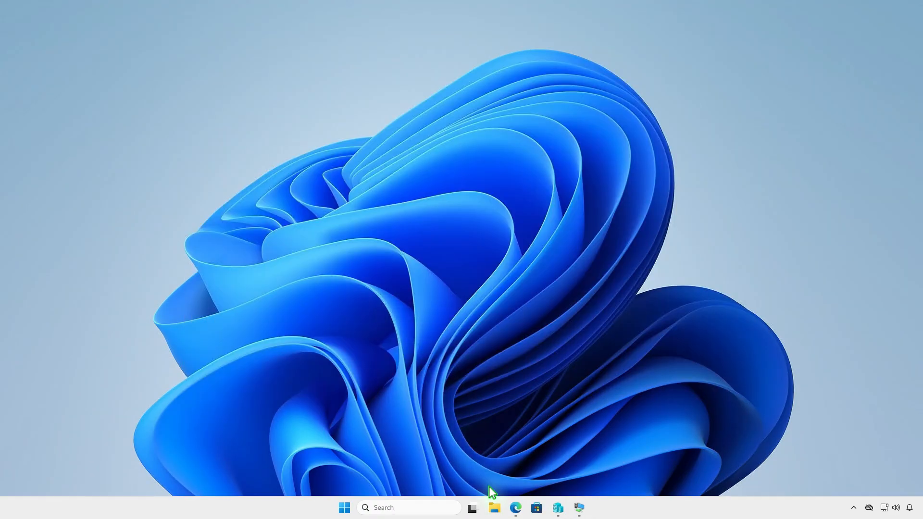
Create a folder named Intune at the root of the DATA (D:) drive
click(494, 507)
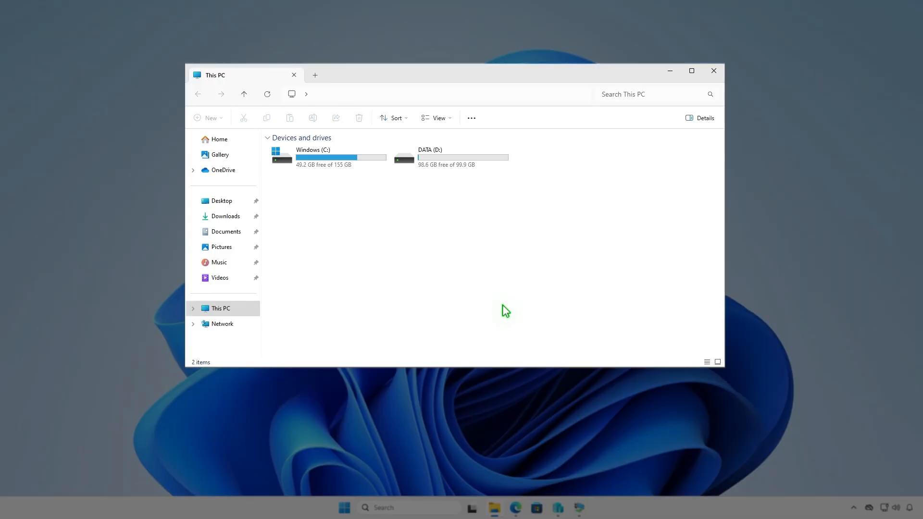
double_click(480, 161)
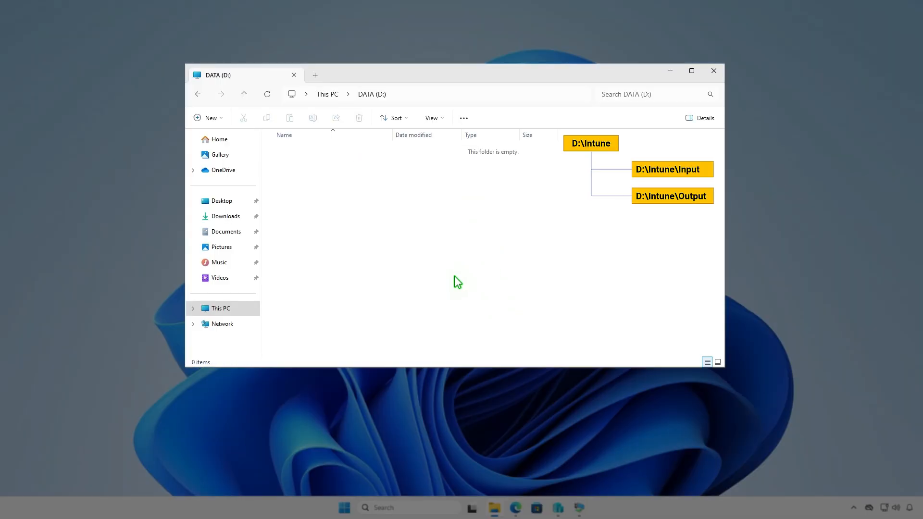
click(219, 119)
click(235, 139)
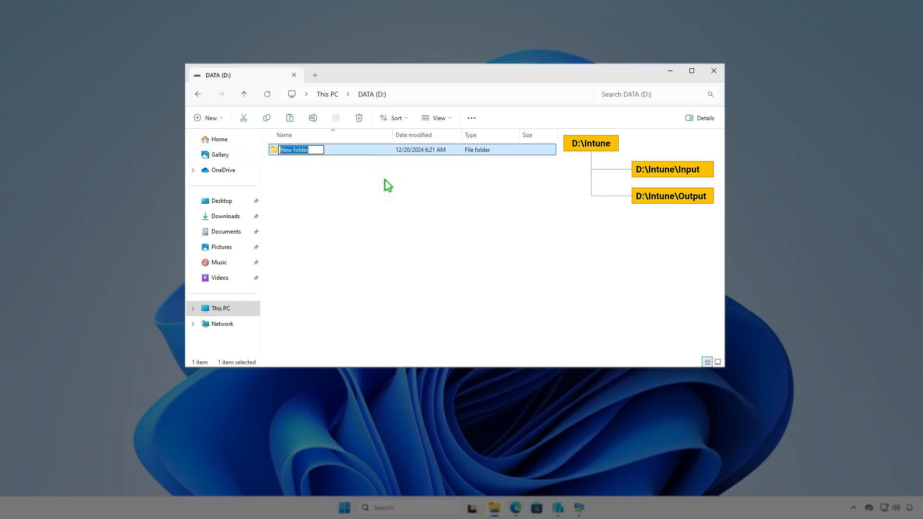
text(Intune)
key(Return)
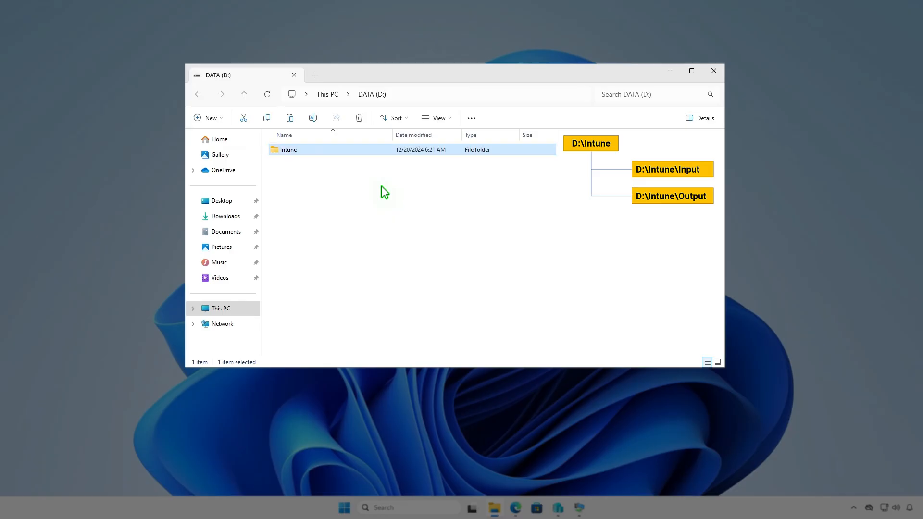
Inside D:\Intune, create two subfolders named Input and Output
key(Return)
right_click(381, 186)
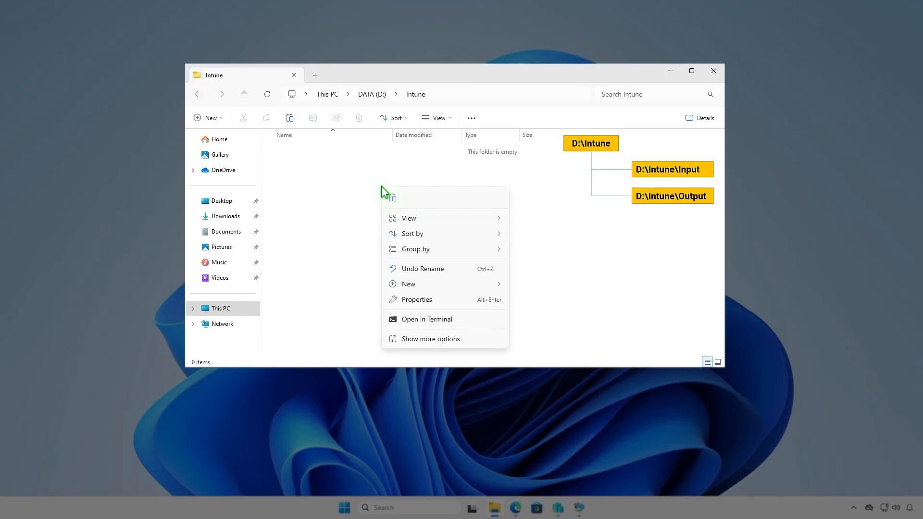
mouse_move(413, 284)
click(538, 288)
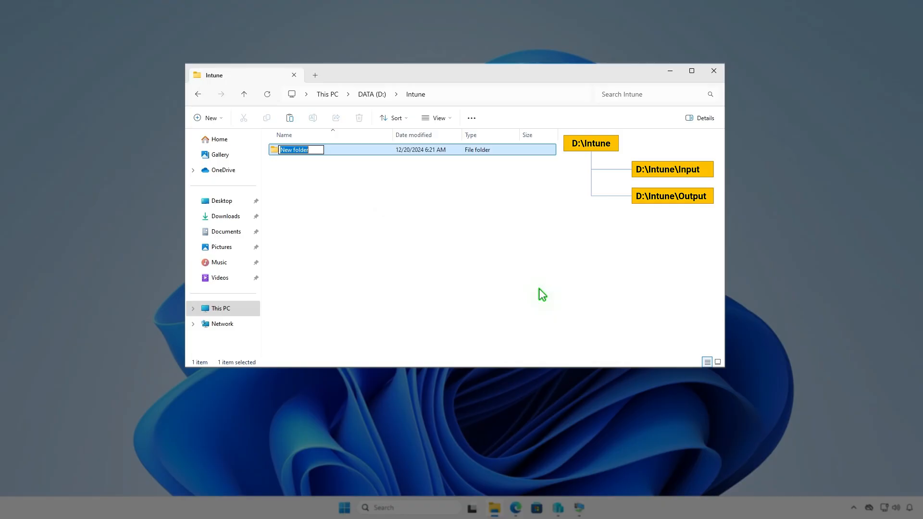
text(In)
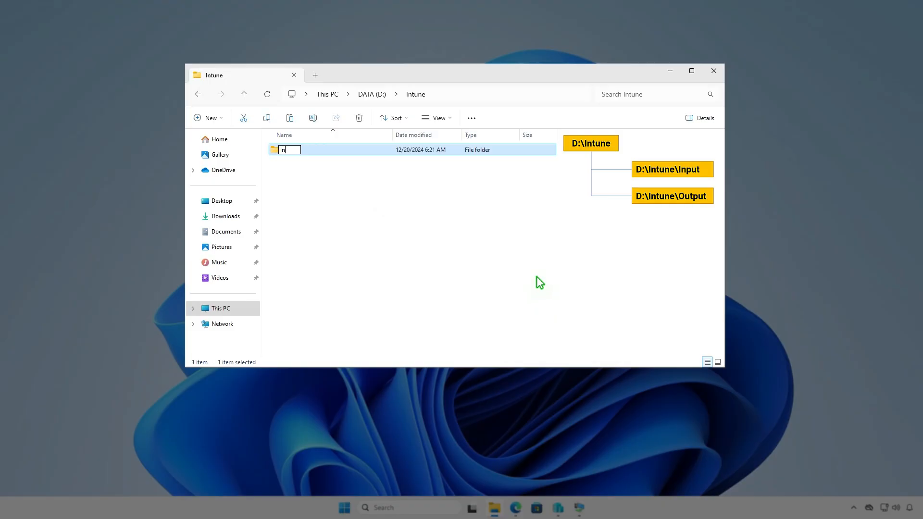
text(put)
key(Return)
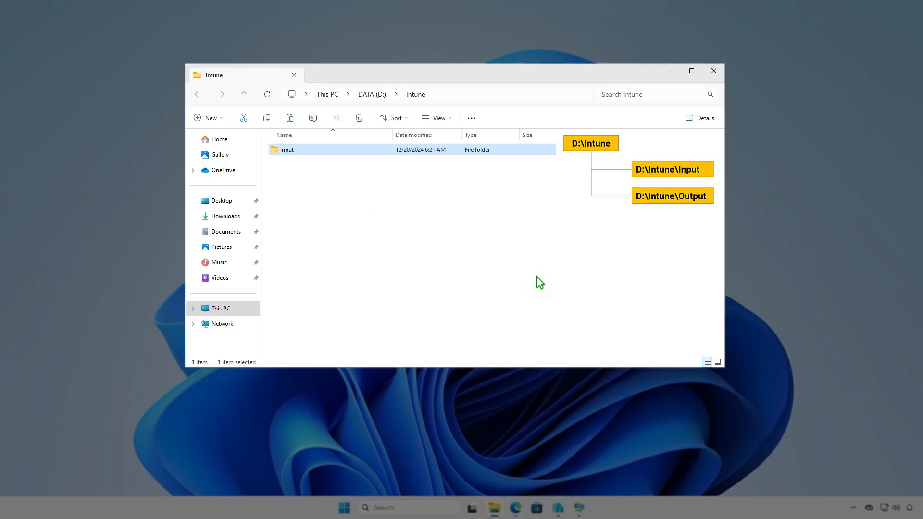
key(ctrl+shift+n)
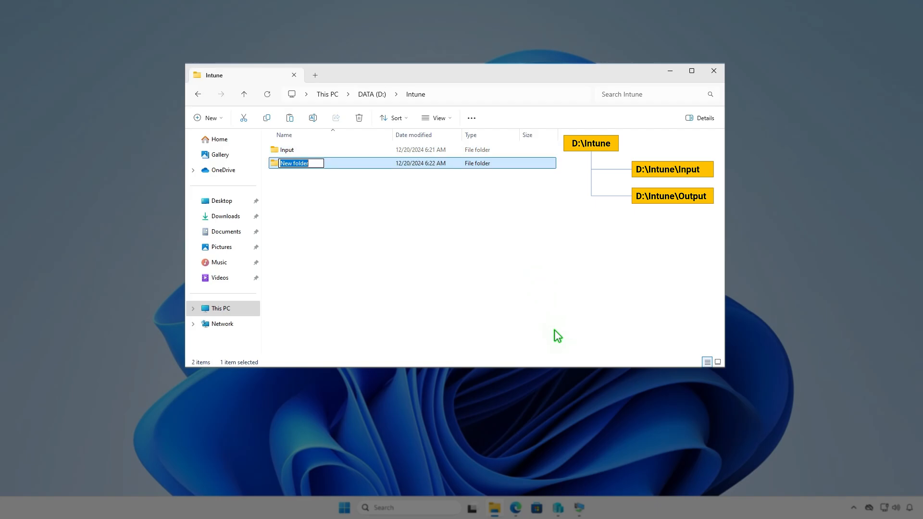
text(Output)
click(501, 258)
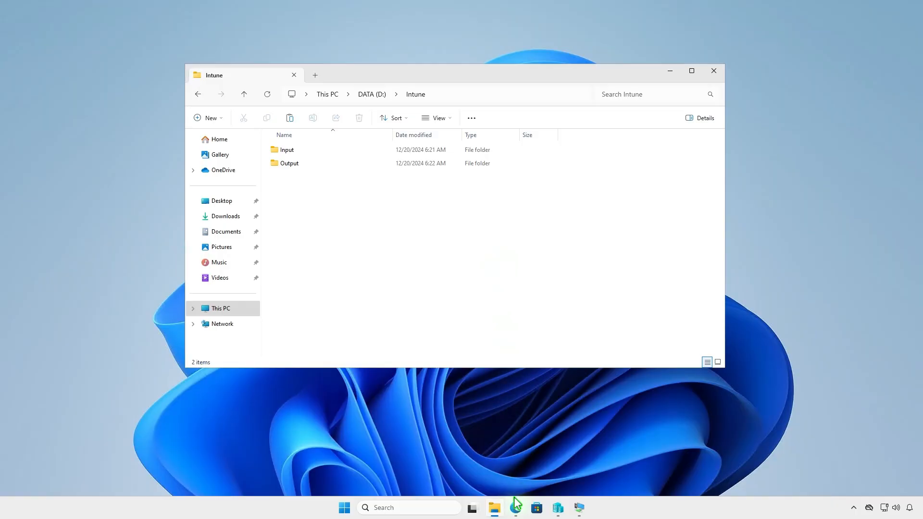
In the browser, download the v1.8.6 source code zip of the Microsoft Win32 Content Prep Tool from GitHub and show it in its folder
click(516, 508)
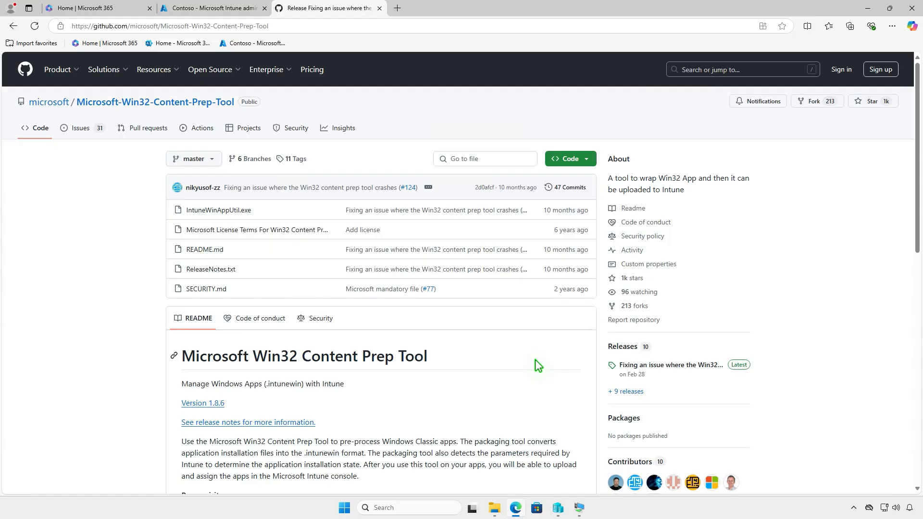
click(693, 366)
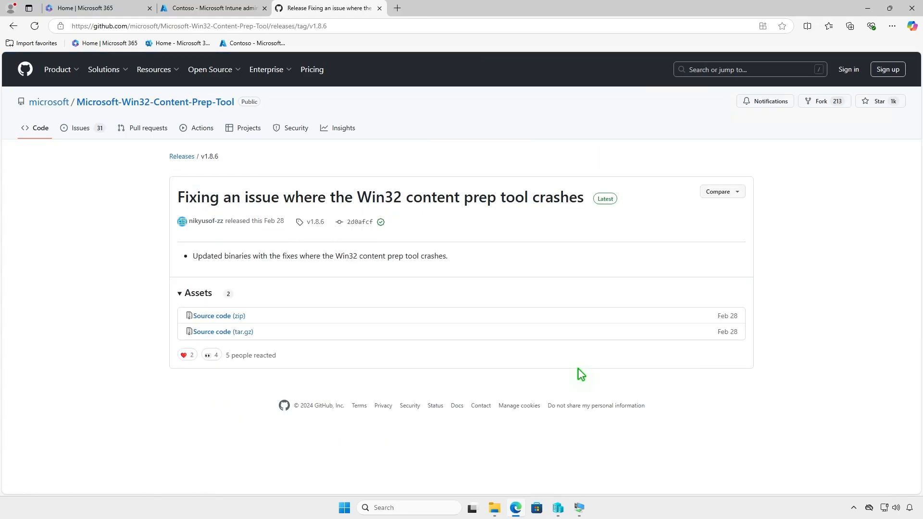
click(240, 317)
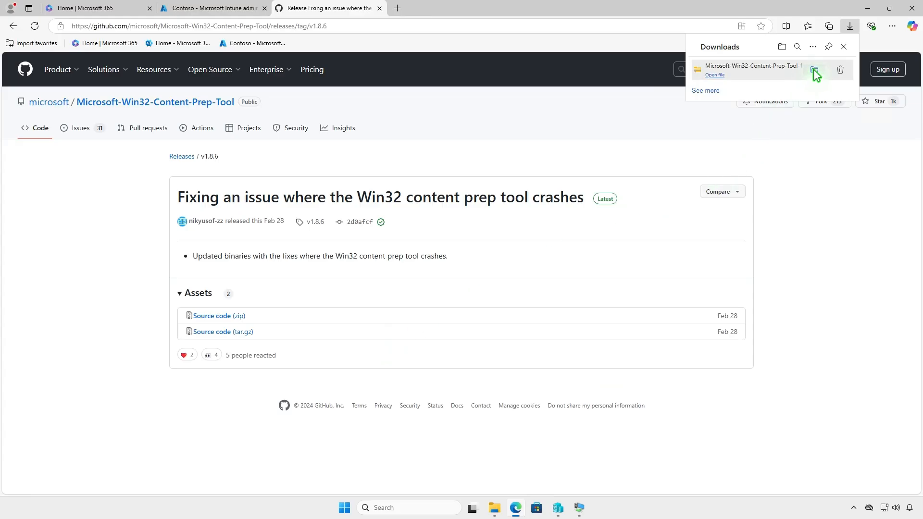
click(813, 72)
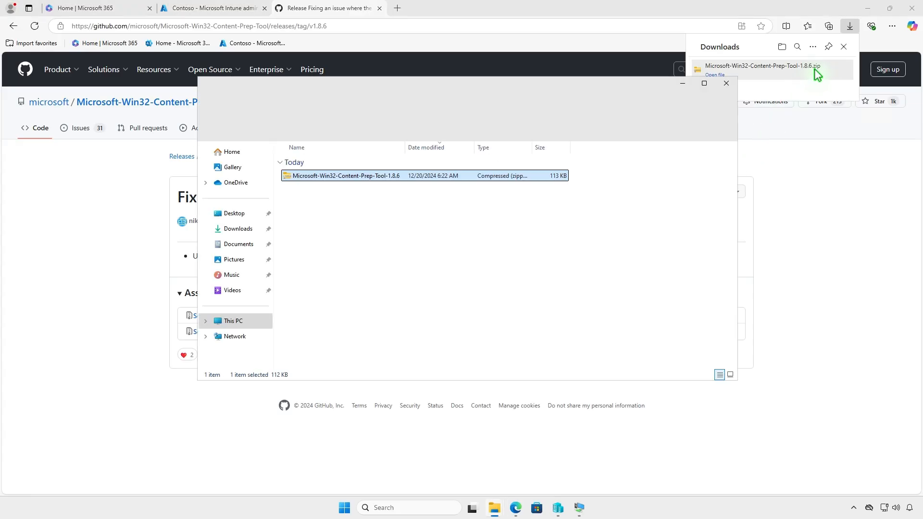
click(870, 10)
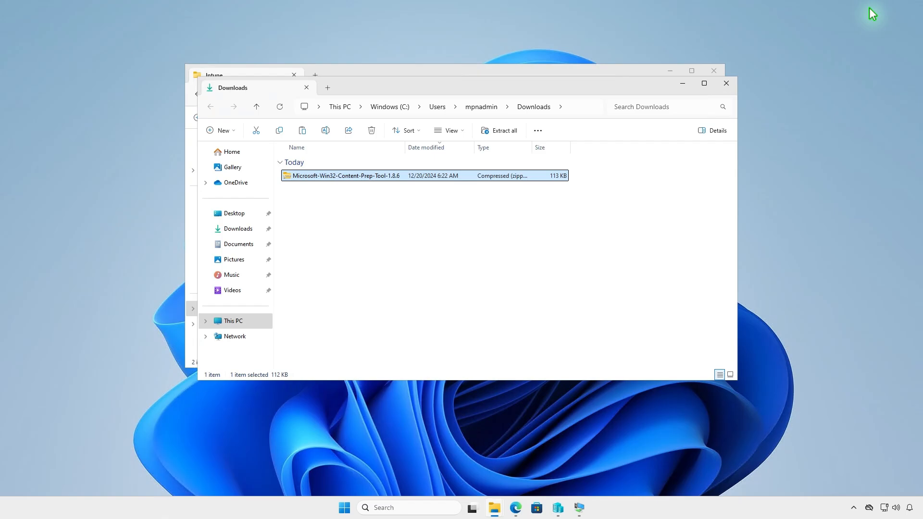
Extract the Microsoft-Win32-Content-Prep-Tool-1.8.6 archive within Downloads and open the extracted inner folder
click(503, 132)
click(541, 345)
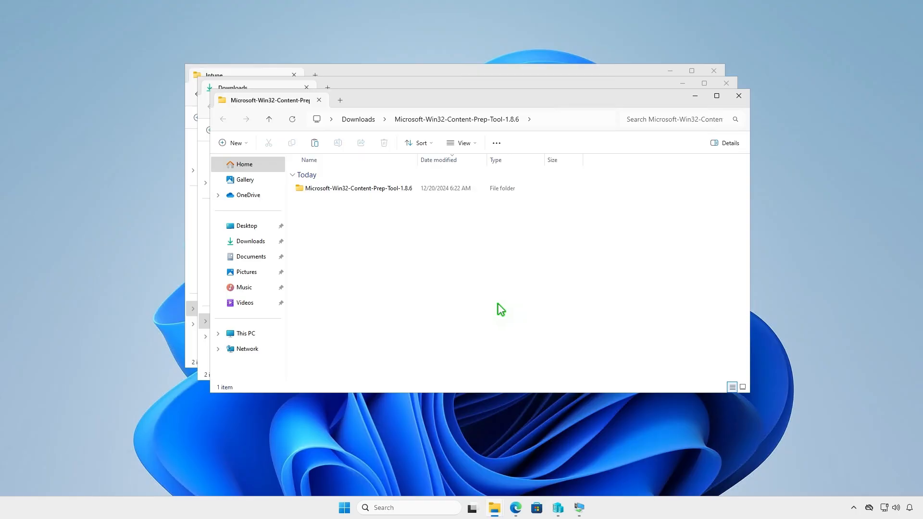
double_click(411, 189)
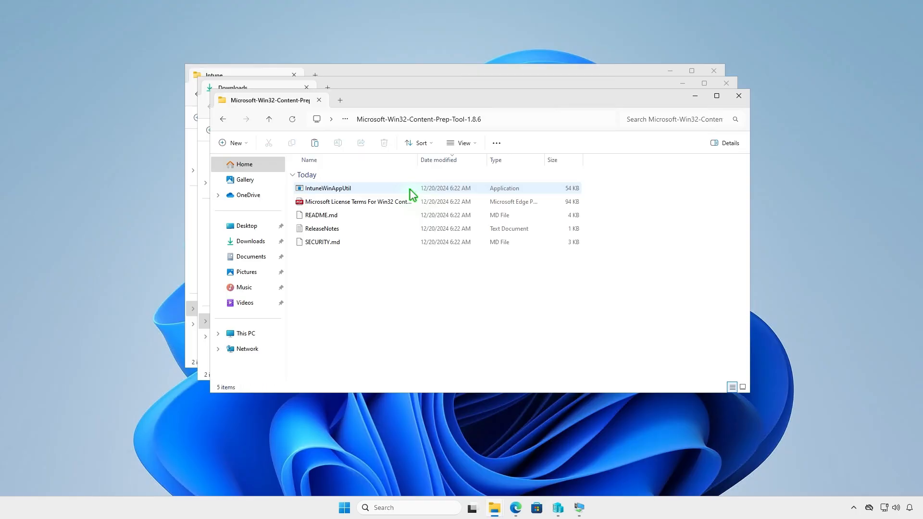
Copy the IntuneWinAppUtil application from the extracted folder into D:\Intune, closing the two source windows
click(368, 188)
right_click(368, 188)
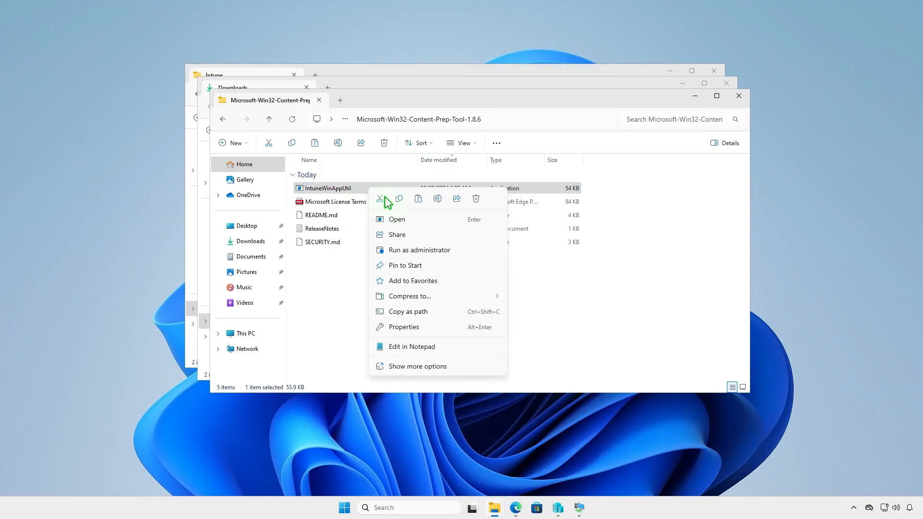
click(399, 199)
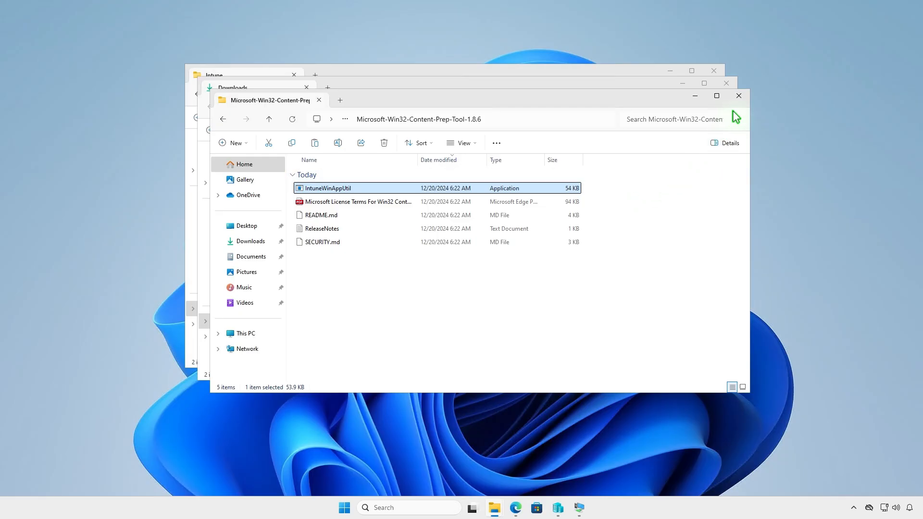
click(739, 96)
click(726, 83)
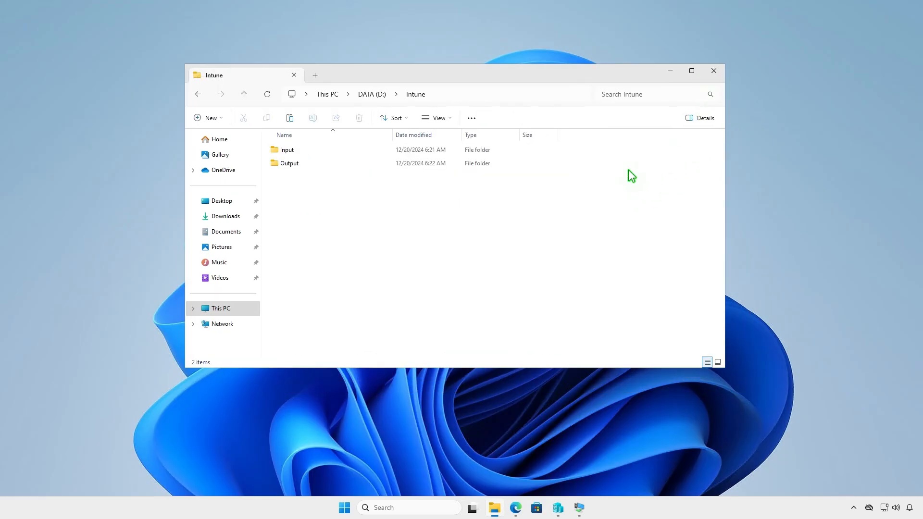
right_click(331, 206)
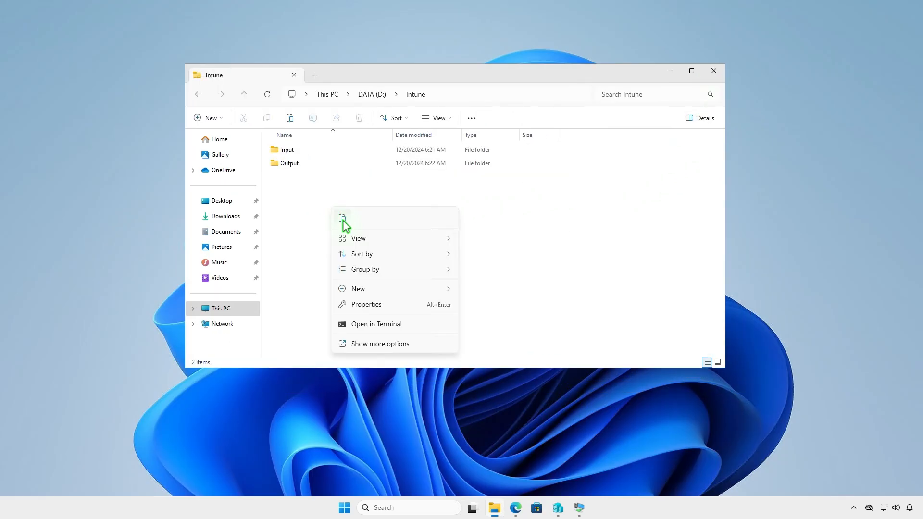
click(342, 219)
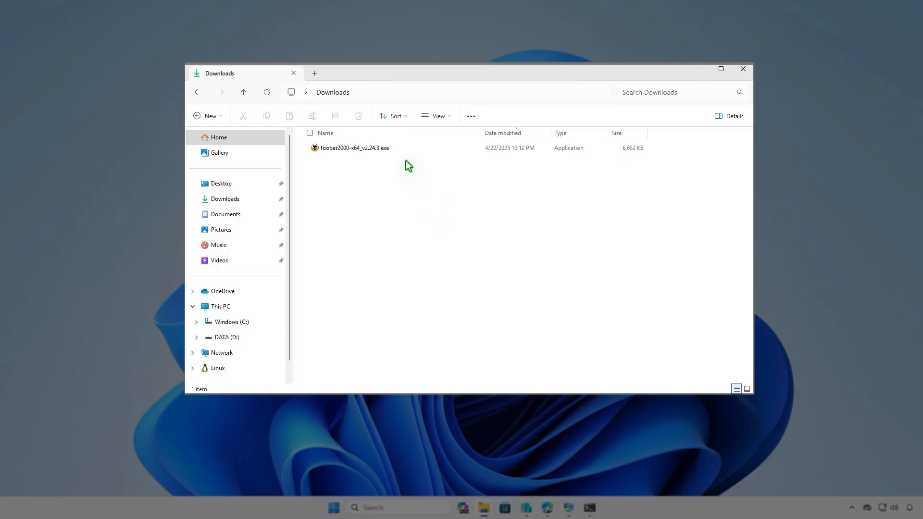
Rename the foobar2000 installer in Downloads to setup.exe
click(403, 148)
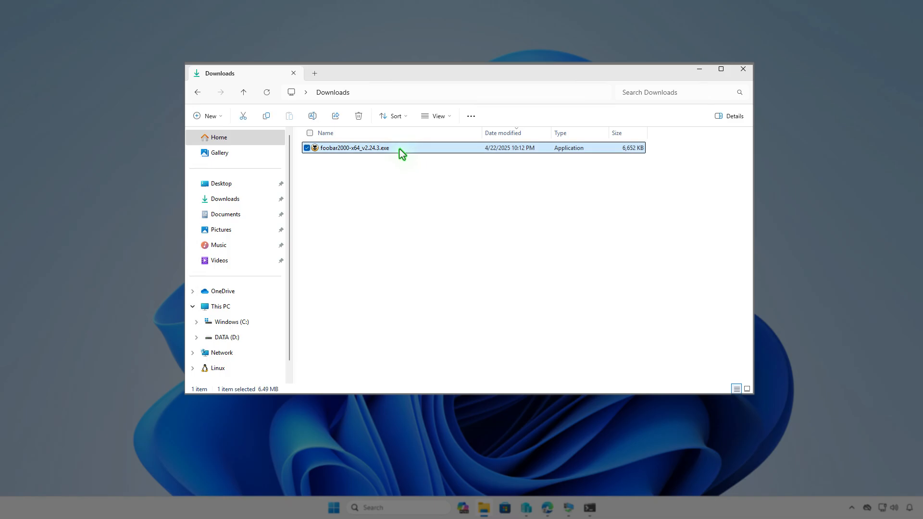
key(F2)
text(set)
text(up)
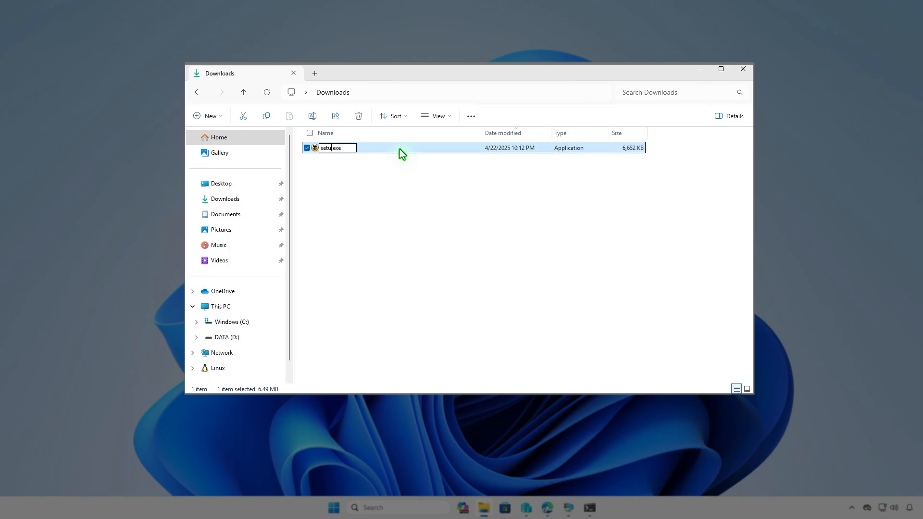
key(Return)
Copy setup.exe from Downloads into D:\Intune\Input, then return to the Intune folder and minimize its window
right_click(401, 153)
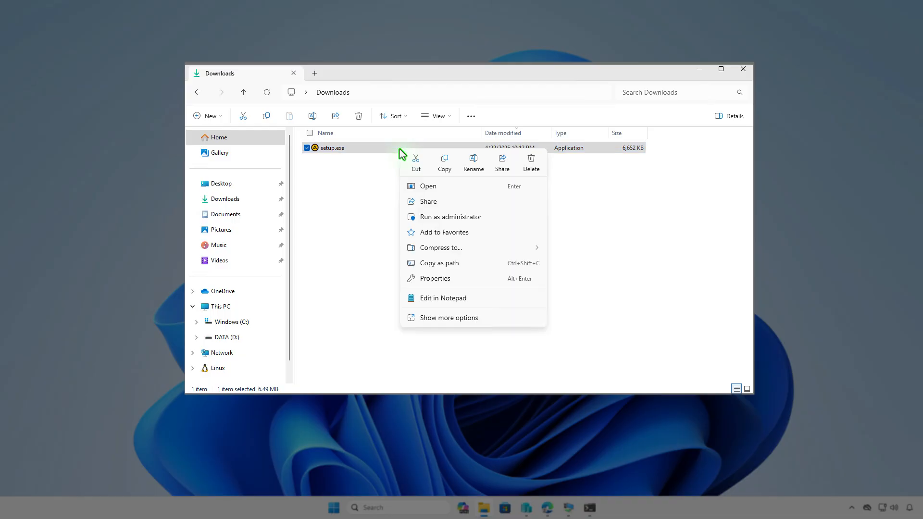
click(440, 167)
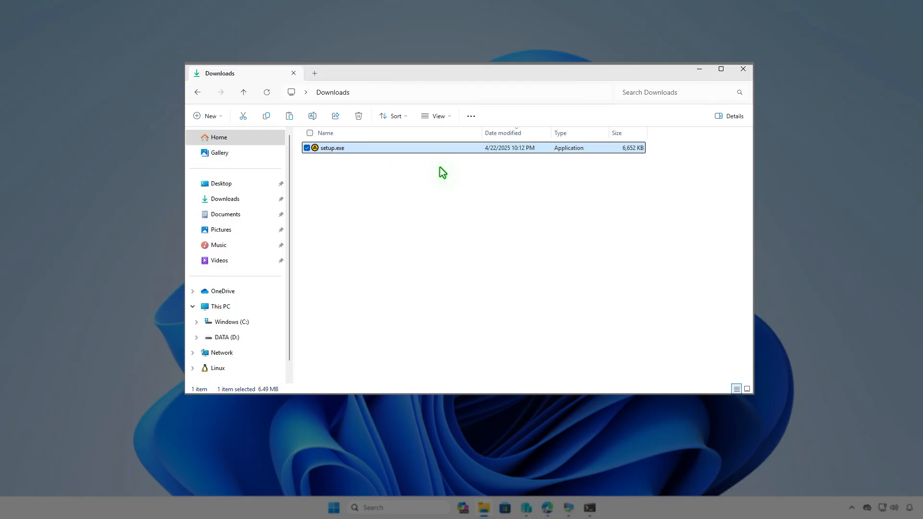
click(255, 305)
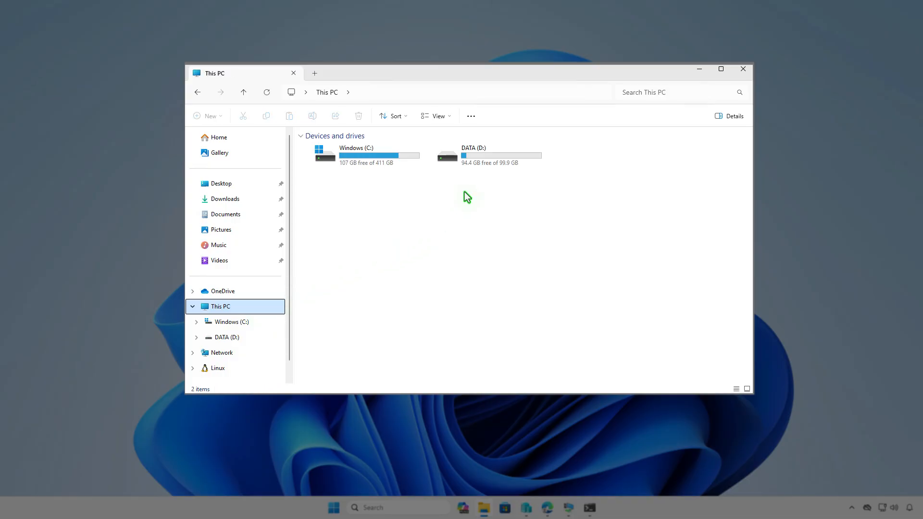
double_click(486, 158)
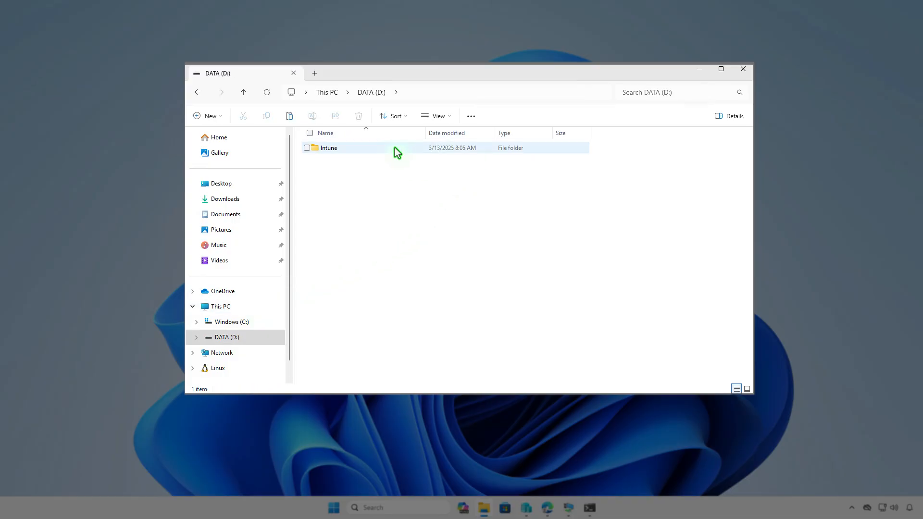
double_click(394, 148)
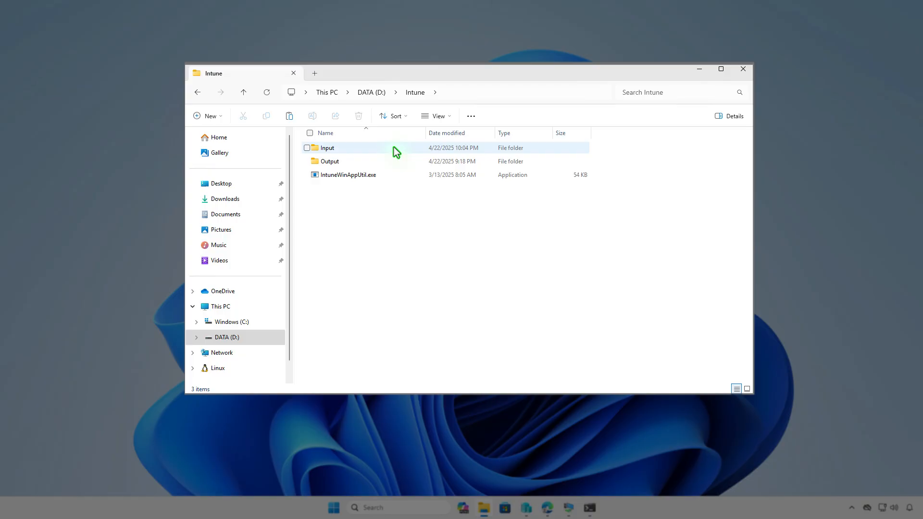
double_click(394, 147)
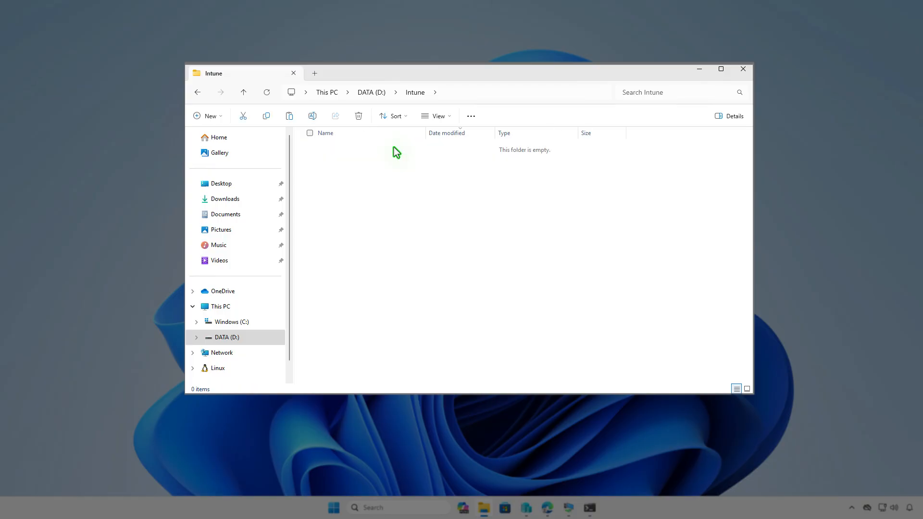
right_click(395, 180)
click(407, 195)
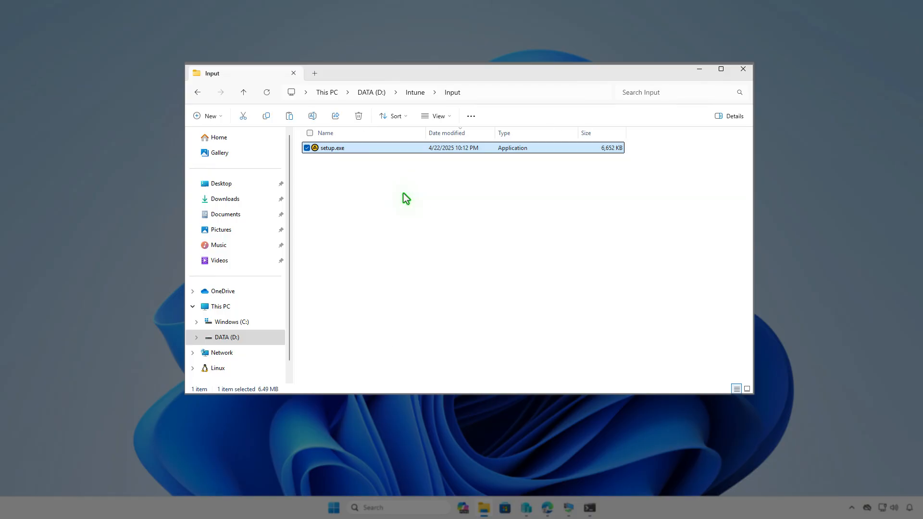
click(410, 93)
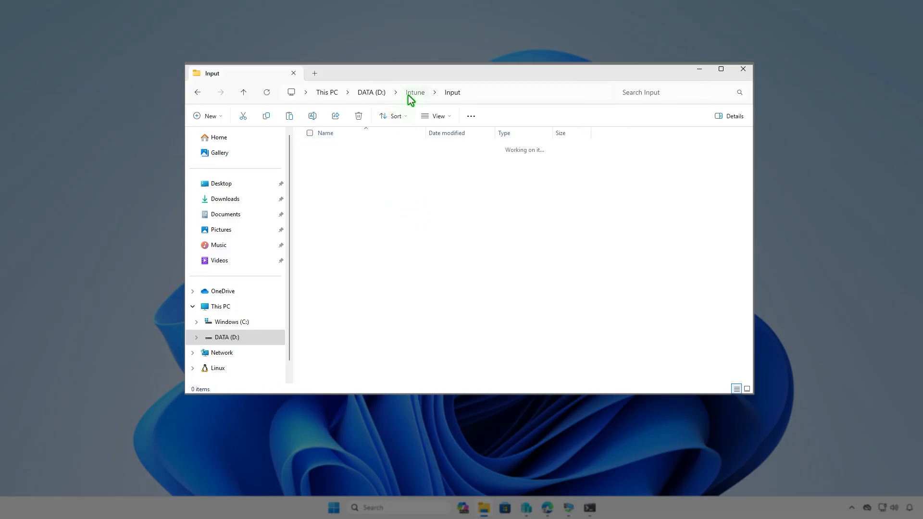
click(401, 233)
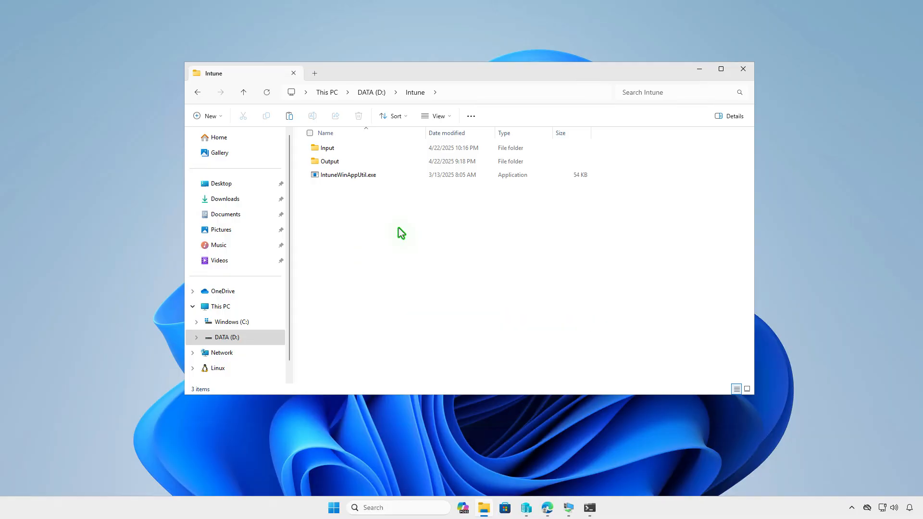
click(695, 70)
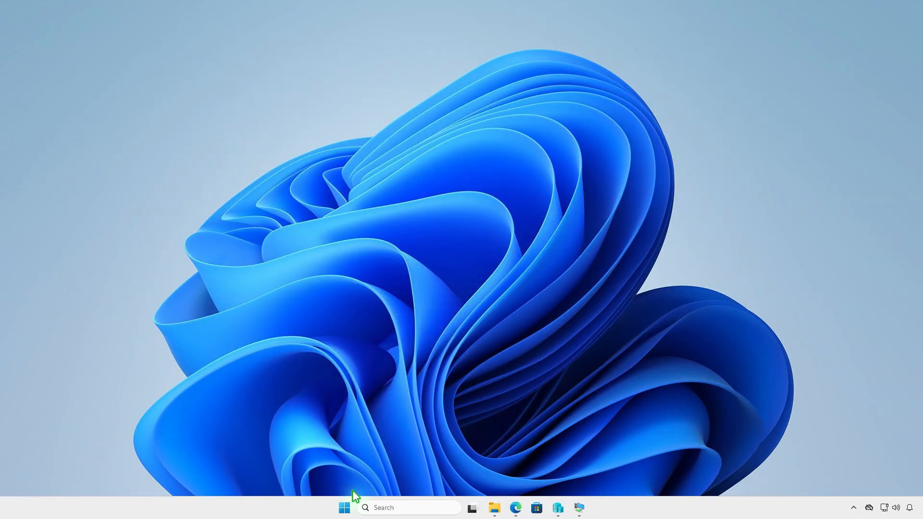
Open Terminal as administrator and change the working directory to D:\Intune
right_click(344, 508)
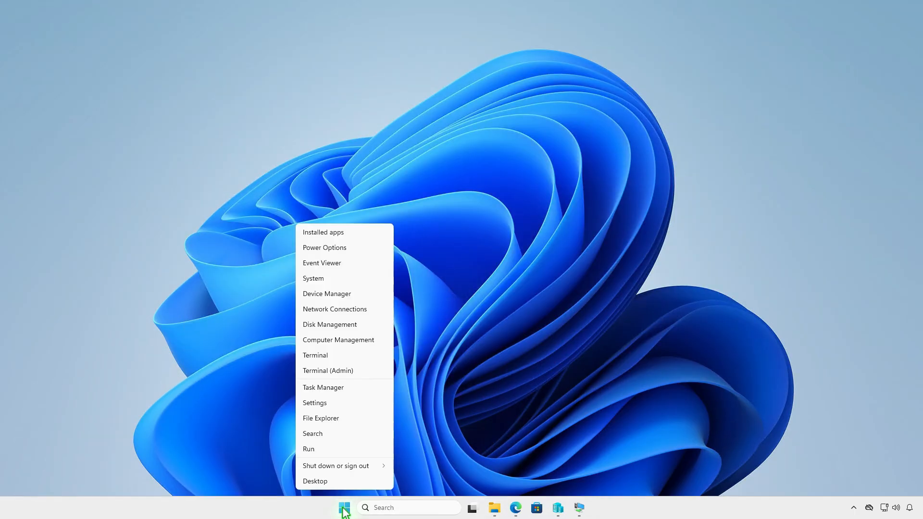
click(370, 372)
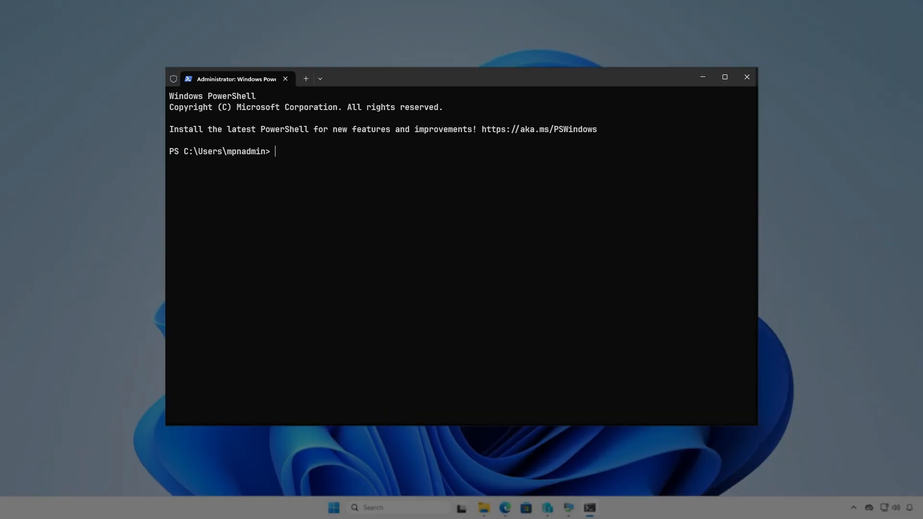
text(cd d:)
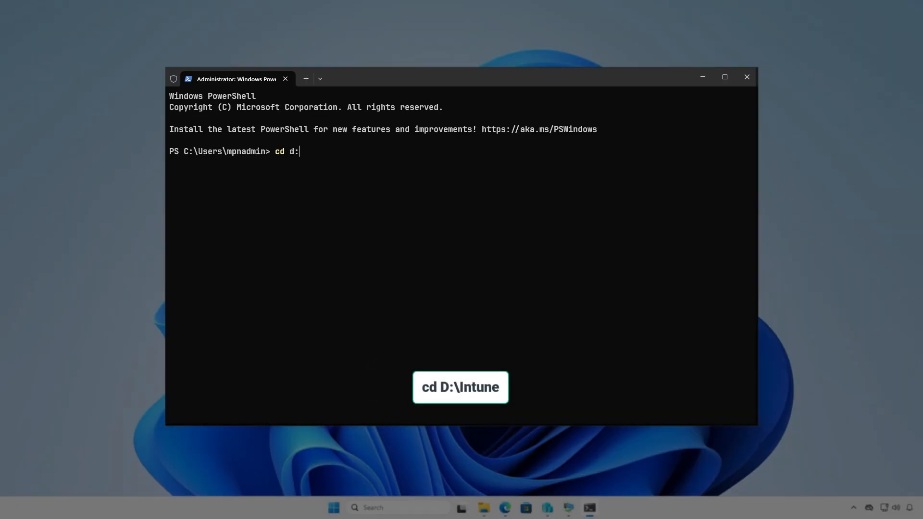
text(\In)
key(Tab)
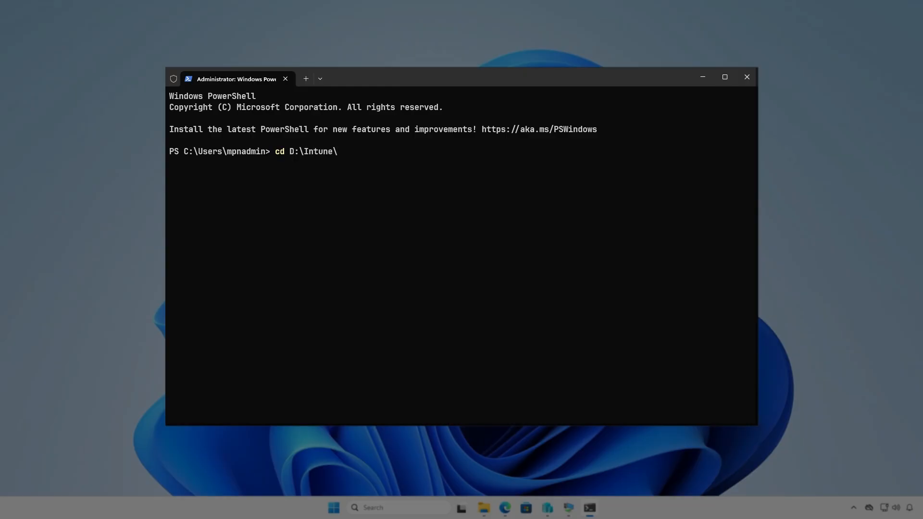
key(Return)
key(Return)
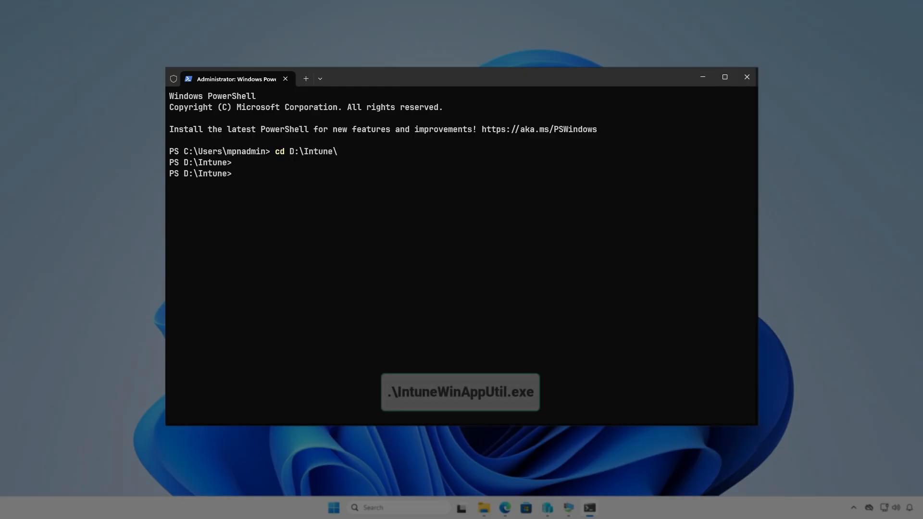
Run .\IntuneWinAppUtil.exe from the D:\Intune directory
text(in)
text(te)
key(Tab)
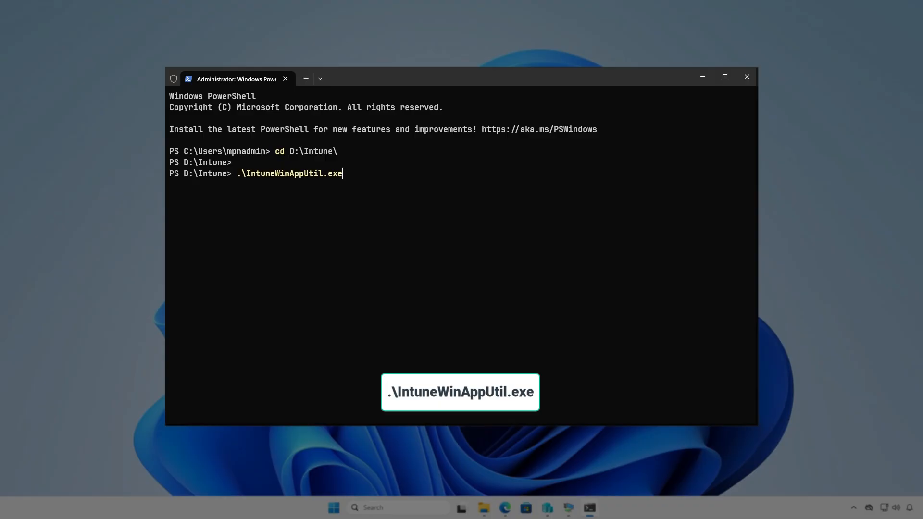
key(Return)
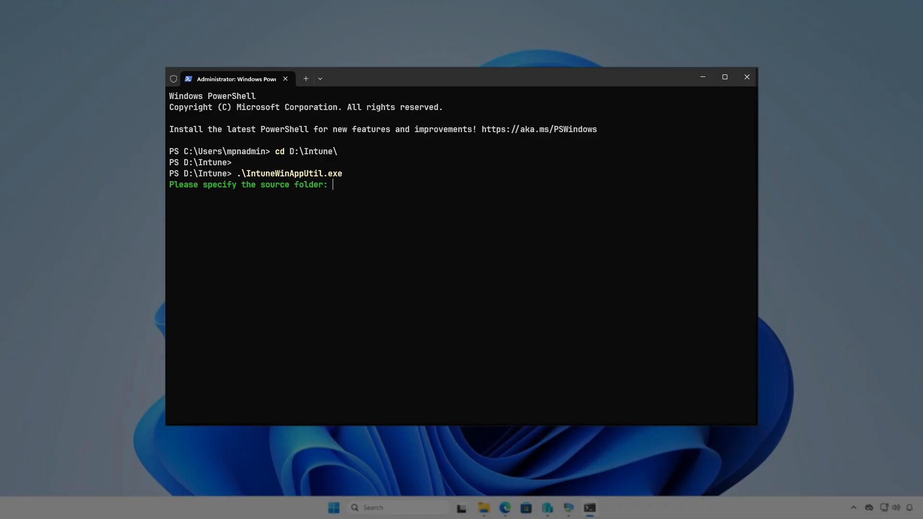
Specify D:\Intune\Input as the source folder and D:\Intune\Input\setup.exe as the setup file
text(D:)
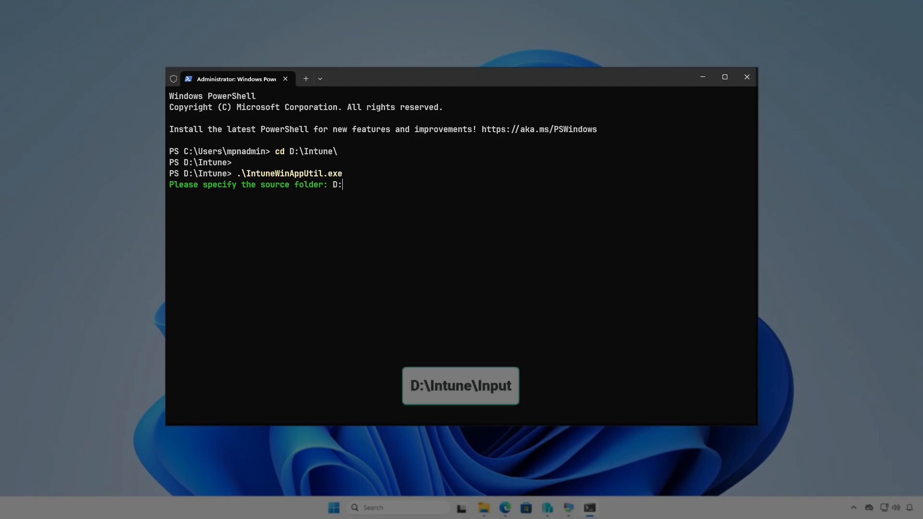
text(\Intune\Input)
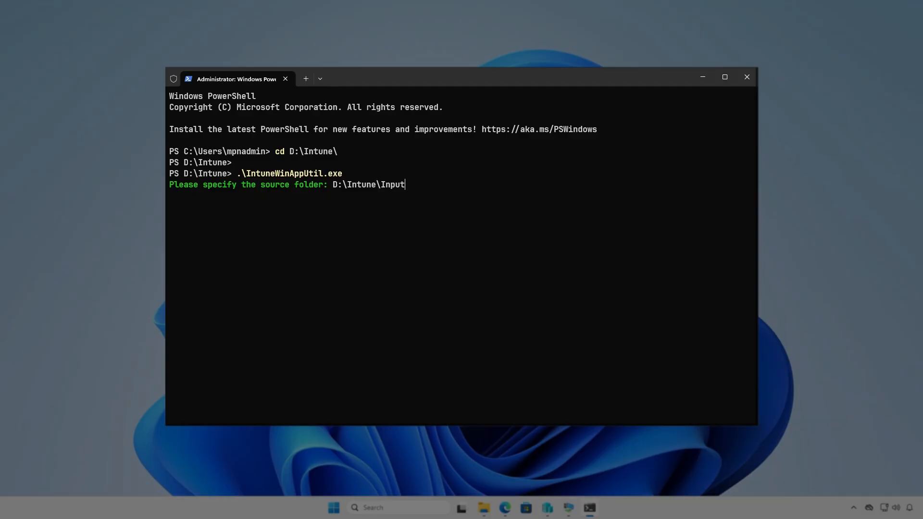
key(Return)
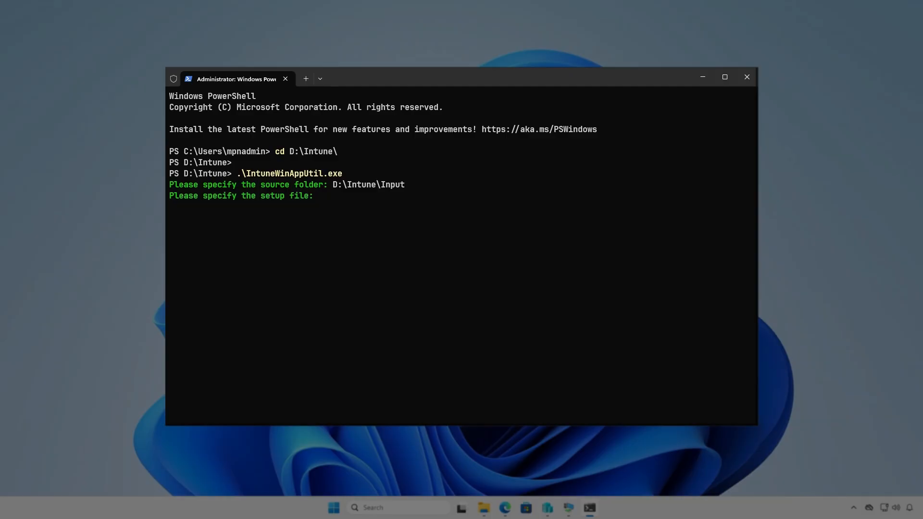
text(D:\Intu)
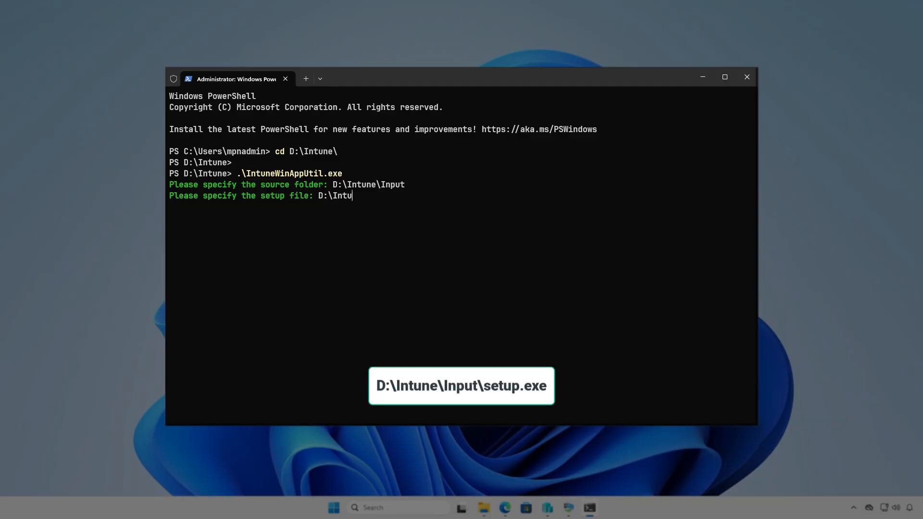
text(ne\Input\setup.exe)
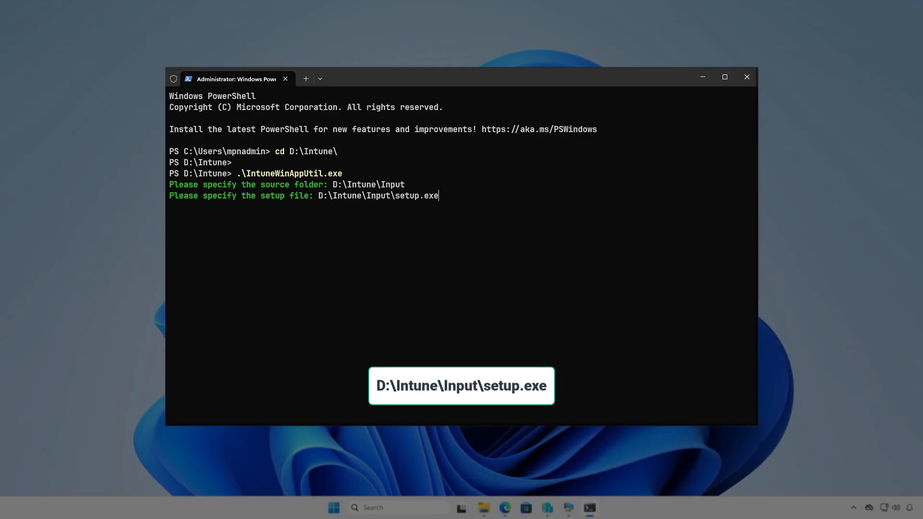
key(Return)
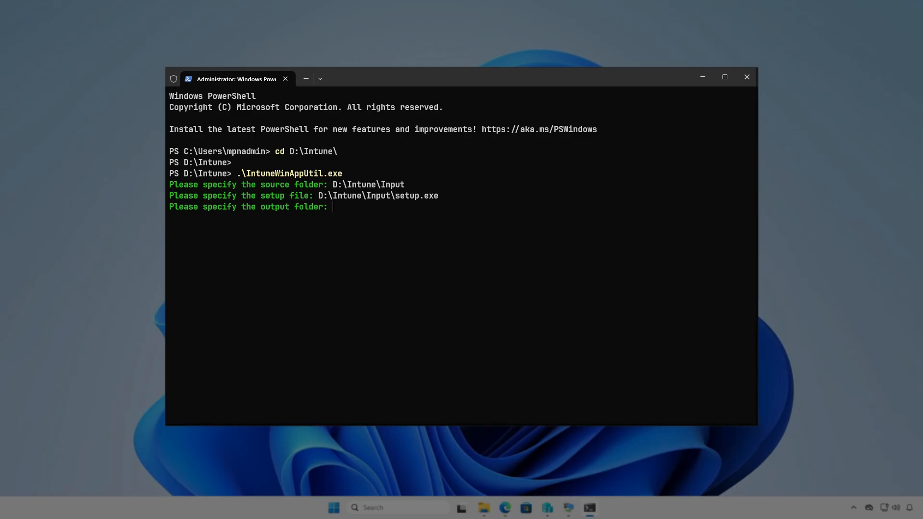
Specify D:\Intune\Output as the output folder and decline the catalog folder to generate the package
text(D:\)
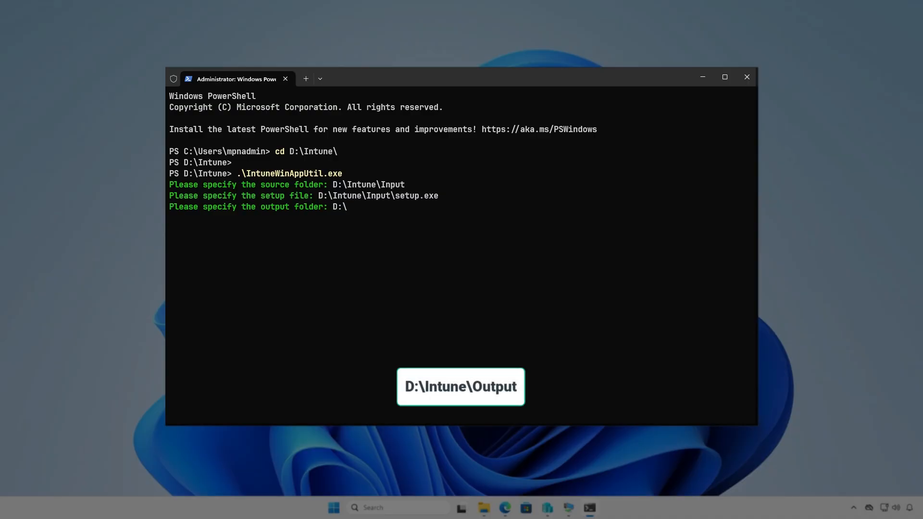
text(Intune\Output)
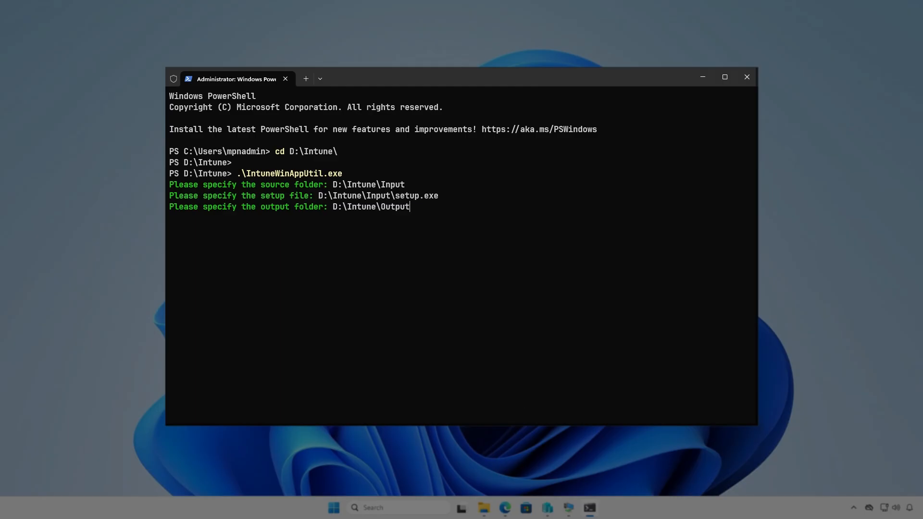
key(Return)
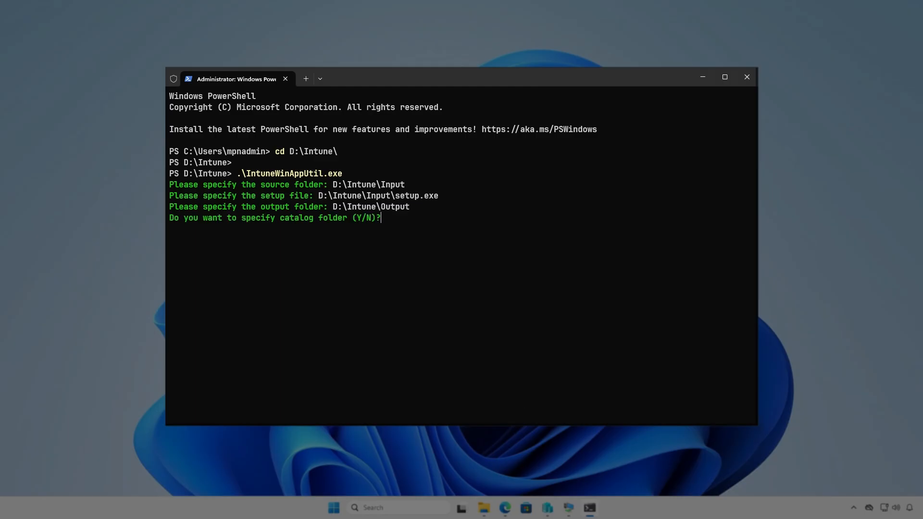
key(n)
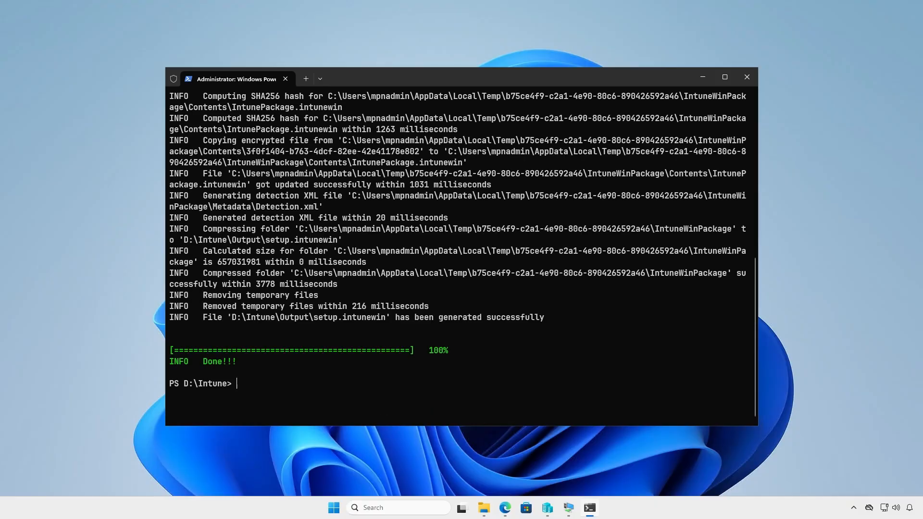
Switch to File Explorer and check the Output folder in D:\Intune for the generated package, minimizing the terminal and folder windows
click(704, 77)
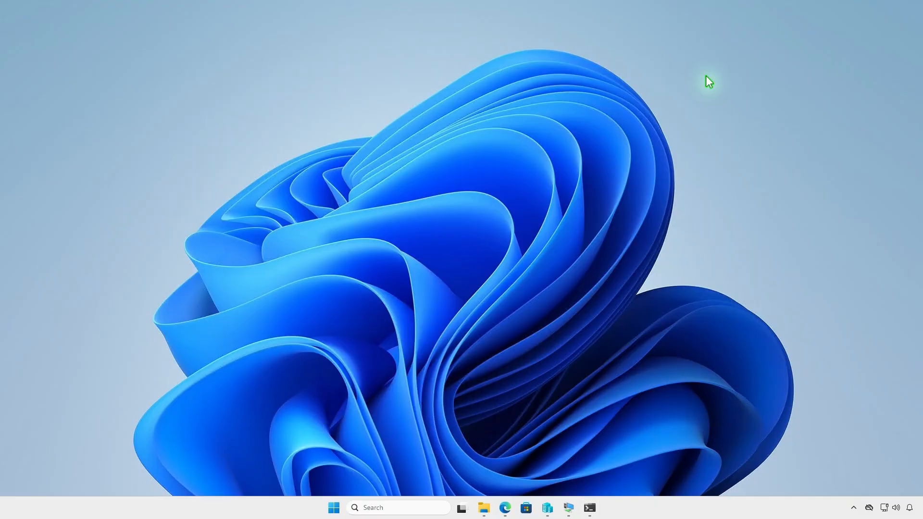
click(484, 508)
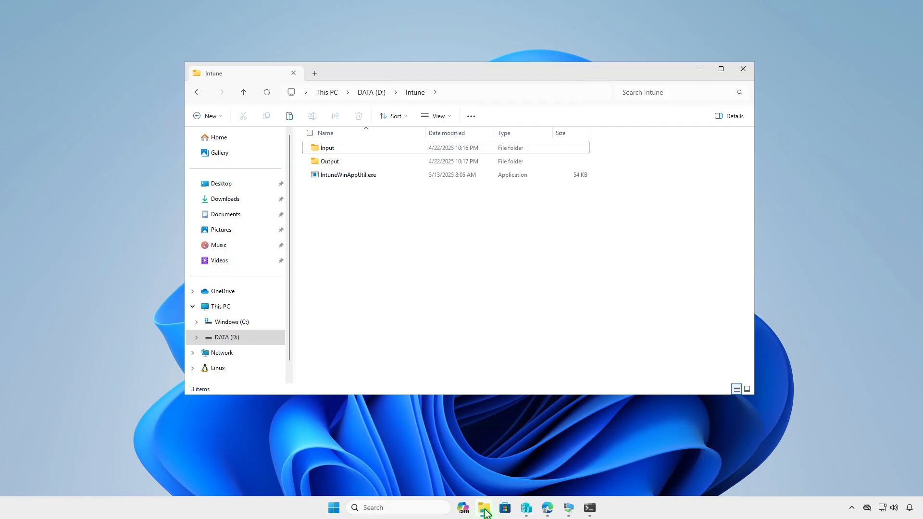
click(377, 150)
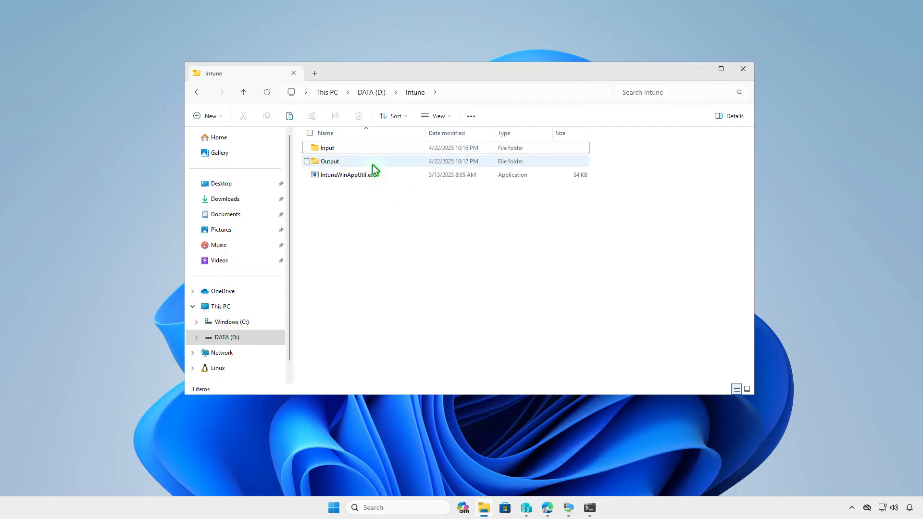
double_click(372, 166)
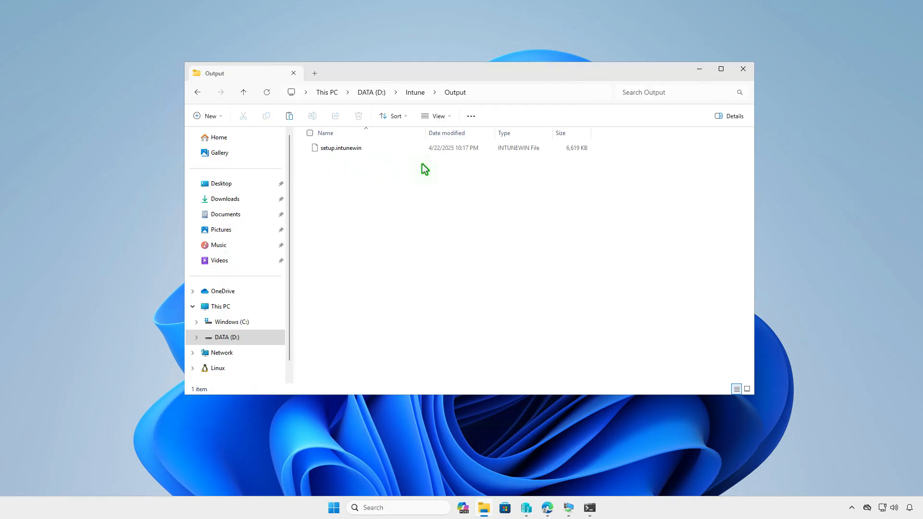
click(698, 70)
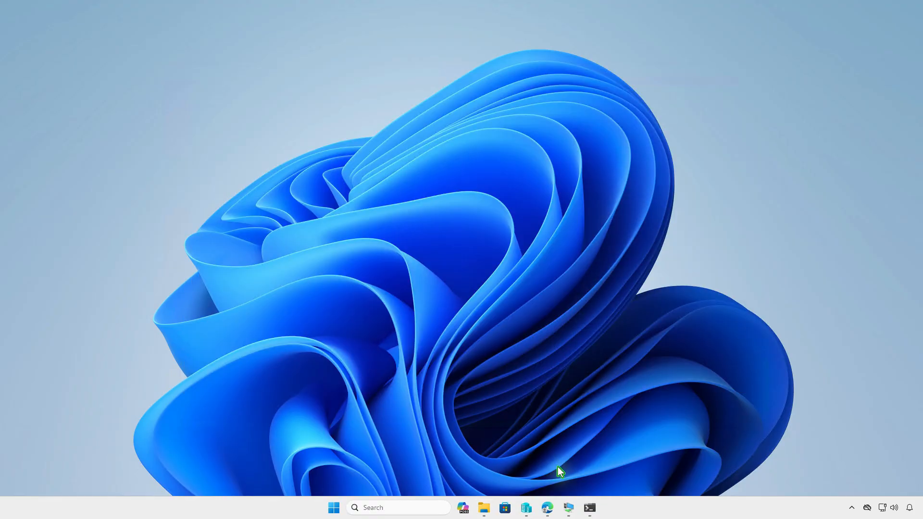
Switch to the Edge browser and open the Apps section of the Microsoft Intune admin center
click(547, 508)
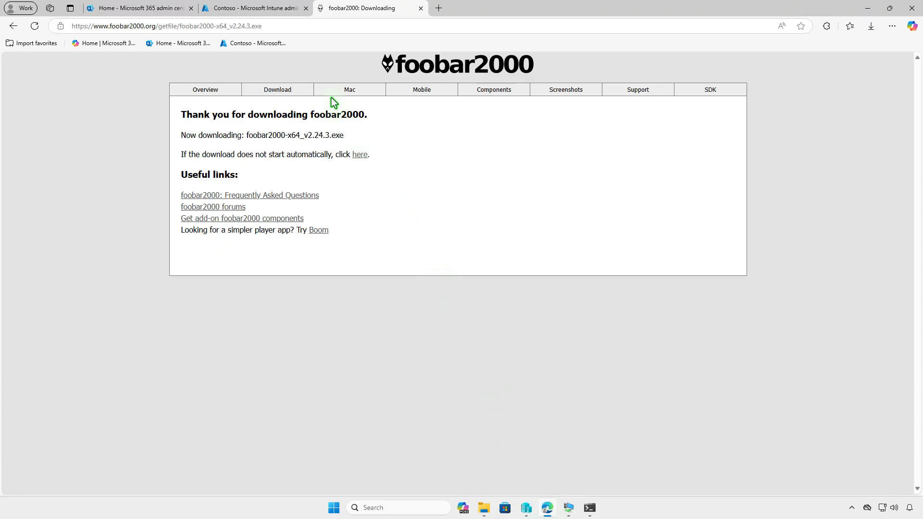
click(283, 14)
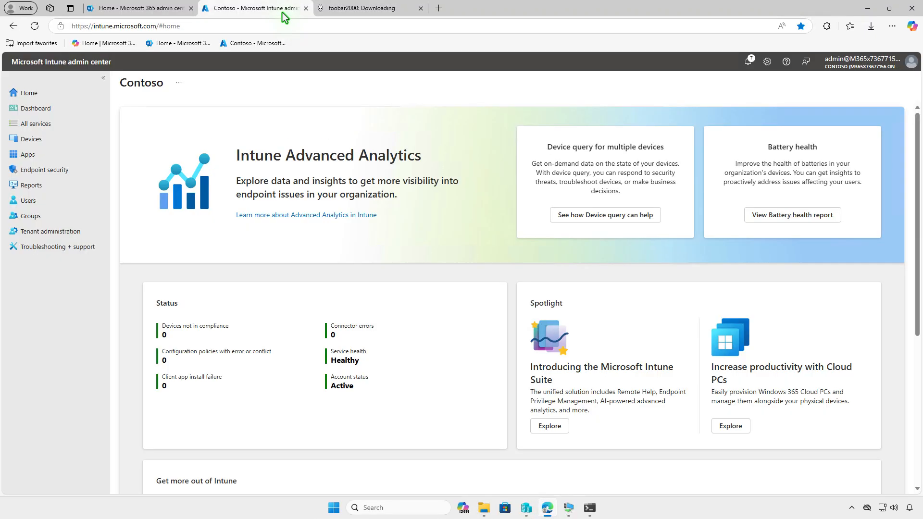
click(67, 155)
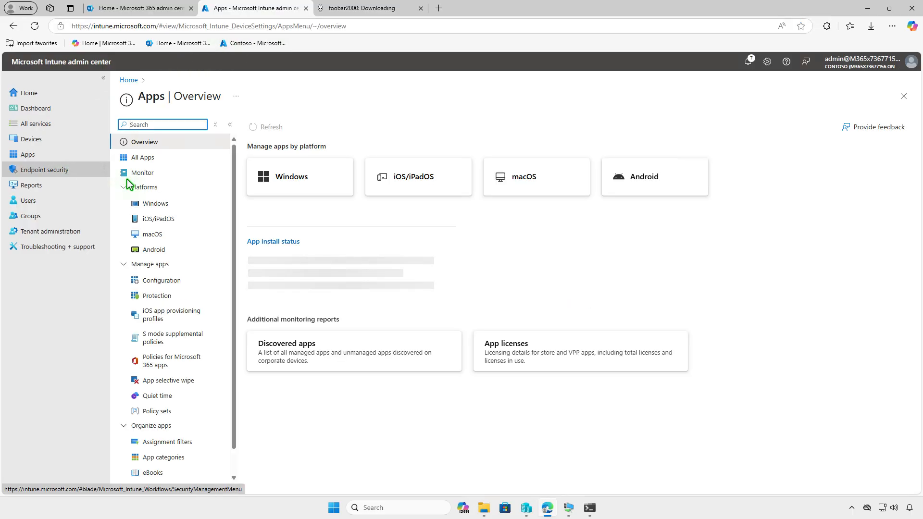
Start creating a Windows app in Intune with the app type Windows app (Win32)
click(179, 204)
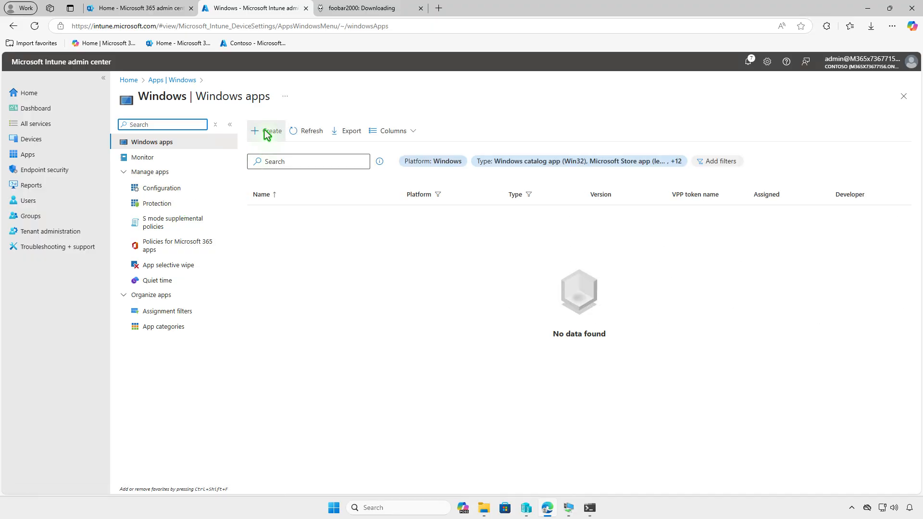
click(267, 132)
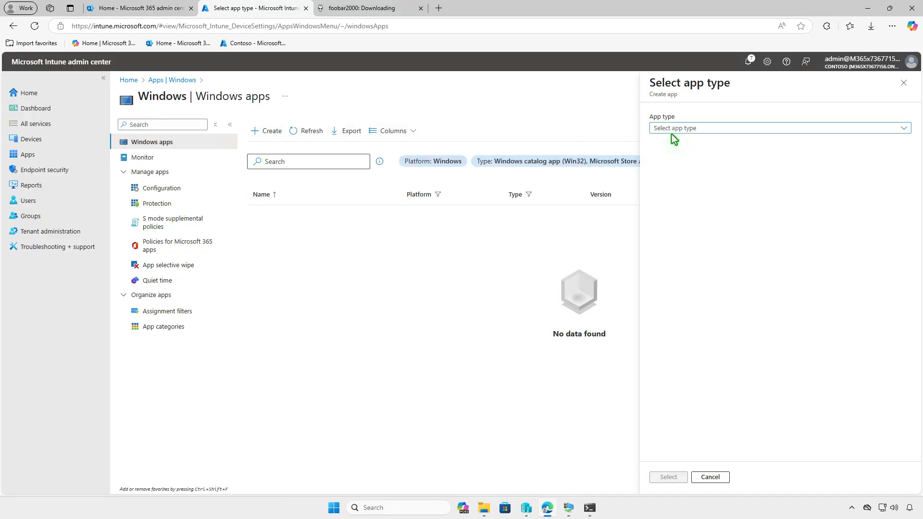
click(747, 128)
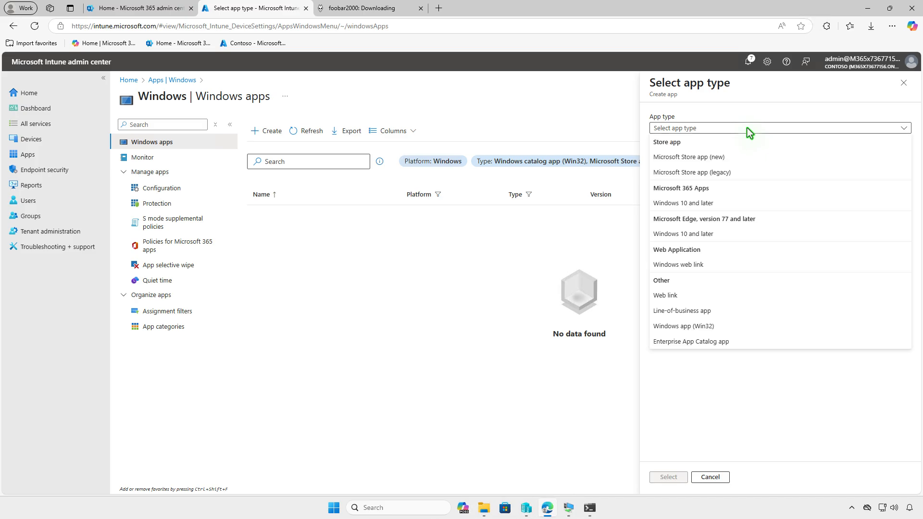
click(739, 328)
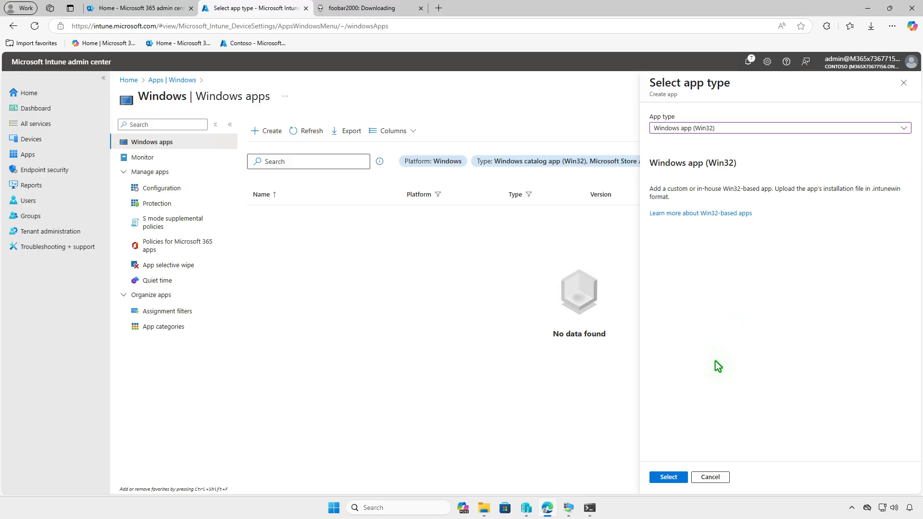
click(682, 476)
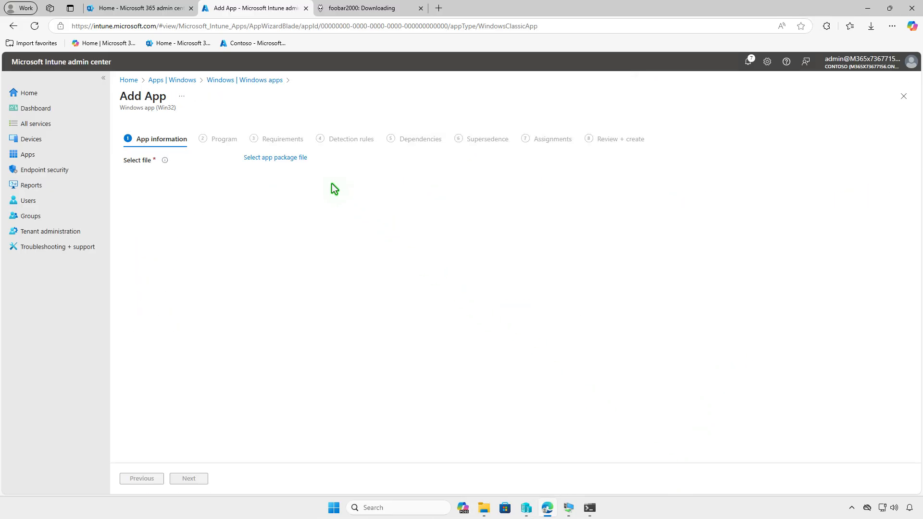
Select setup.intunewin from D:\Intune\Output as the app package file and confirm it
click(303, 159)
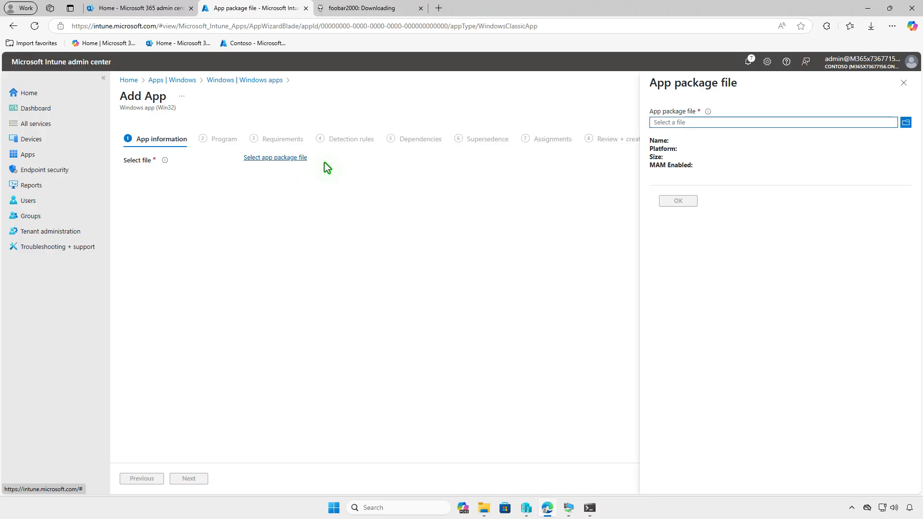
click(698, 122)
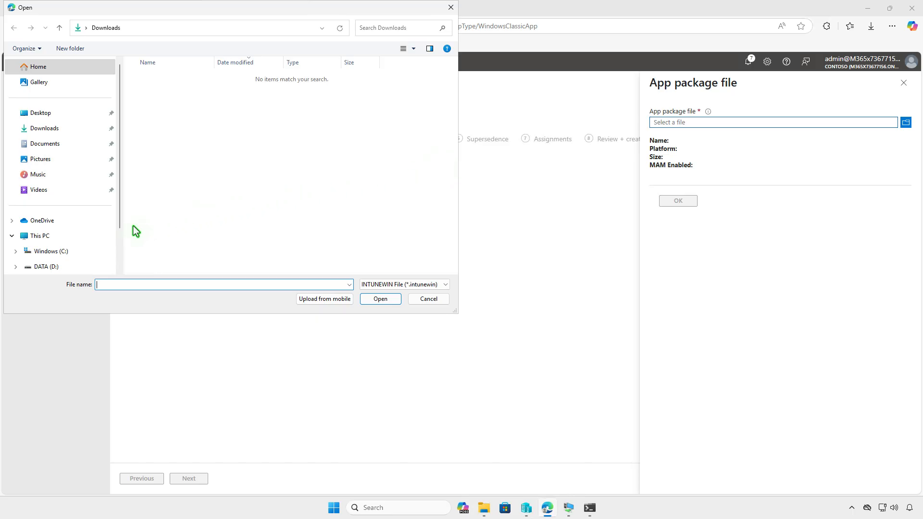
click(77, 235)
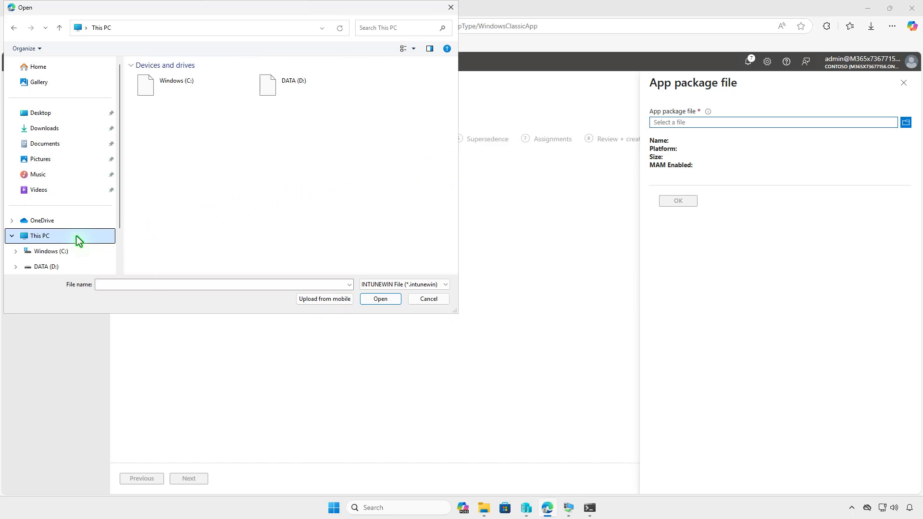
double_click(323, 85)
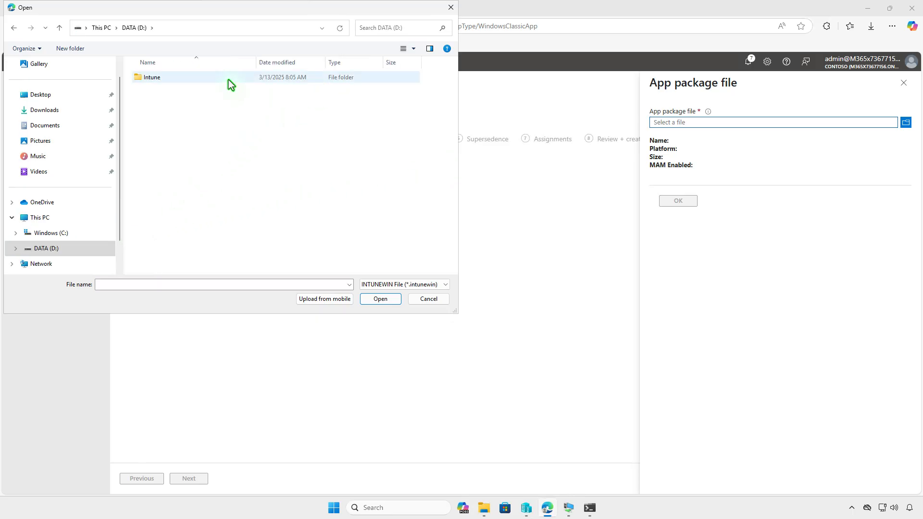
double_click(229, 80)
click(207, 90)
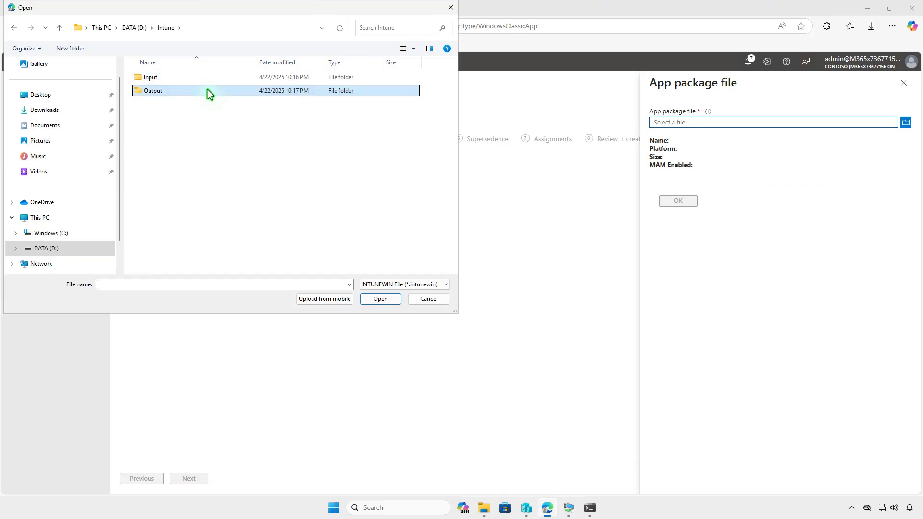
double_click(206, 90)
click(200, 77)
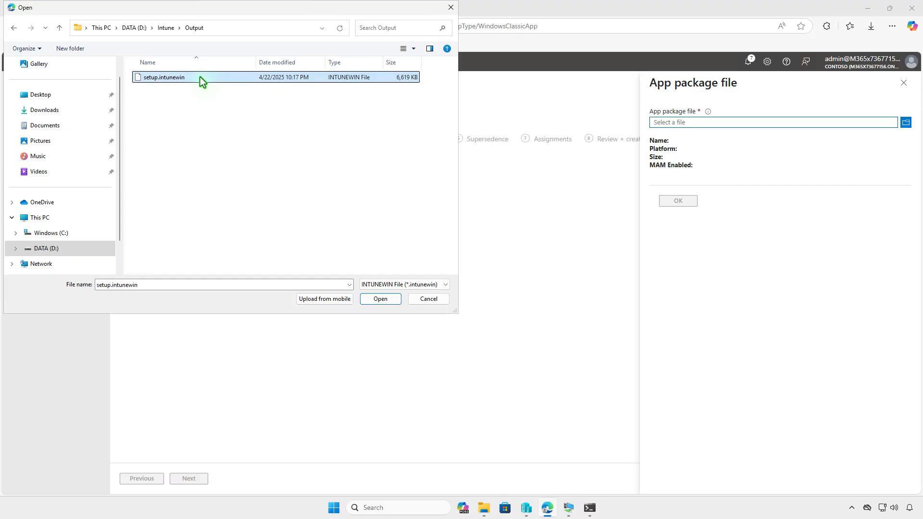
click(386, 299)
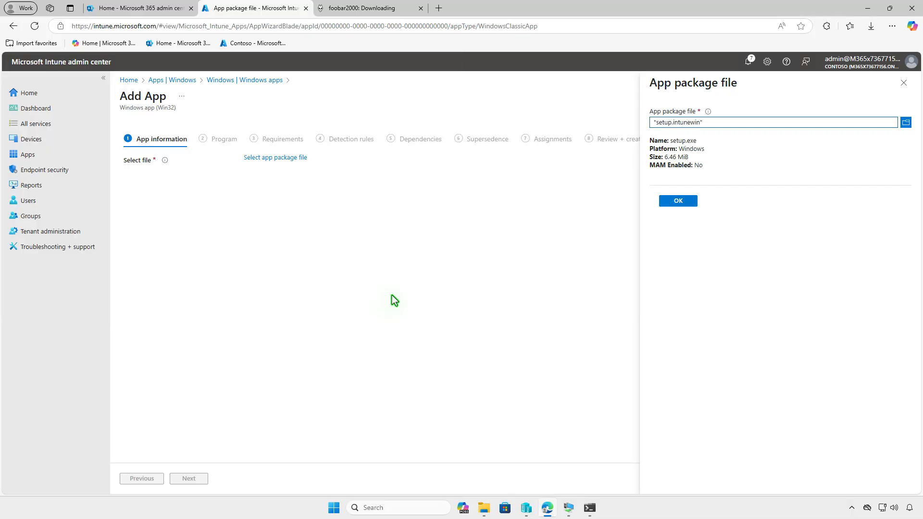
click(684, 201)
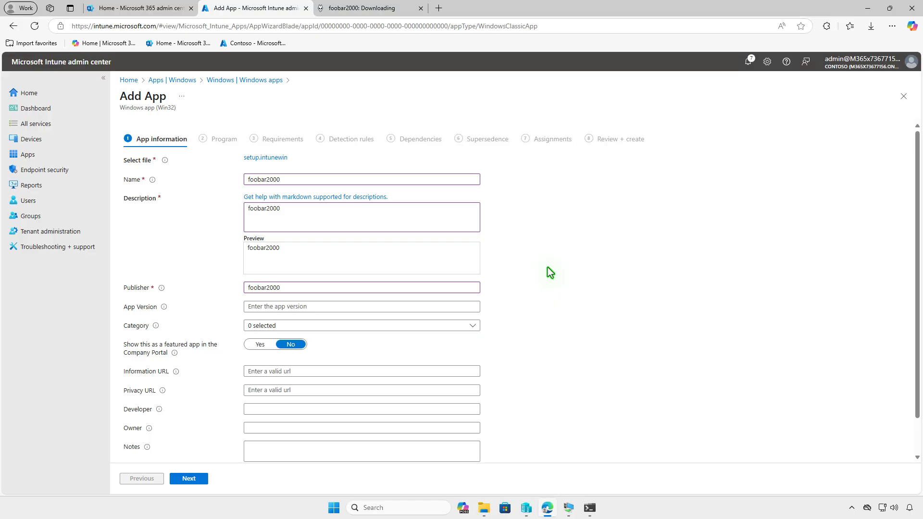
Enter foobar2000 as the name, description and publisher, and upload the Foobar2000 app icon PNG from Downloads as the logo
scroll(549, 265, down, 2)
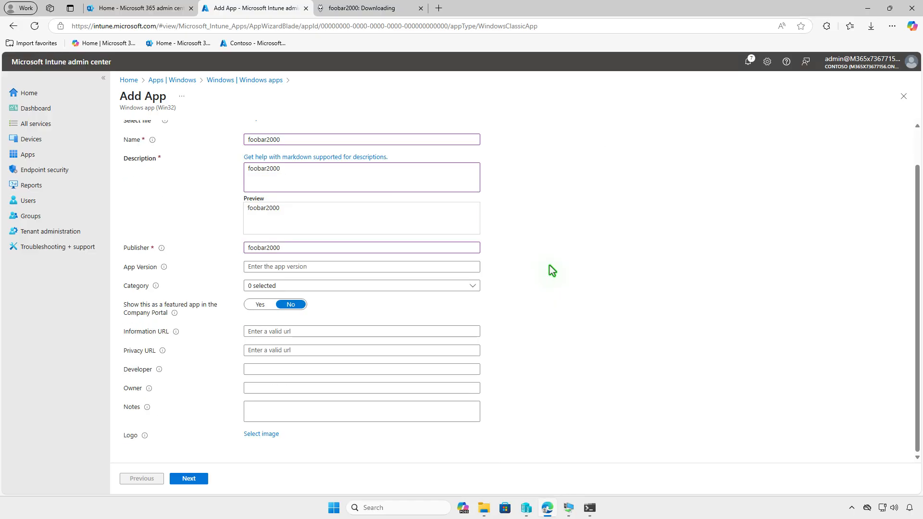
click(263, 434)
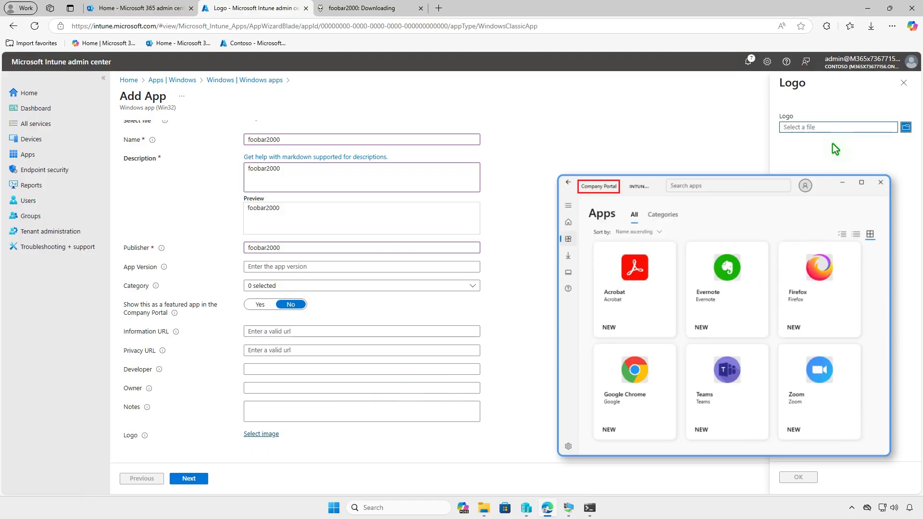
click(837, 128)
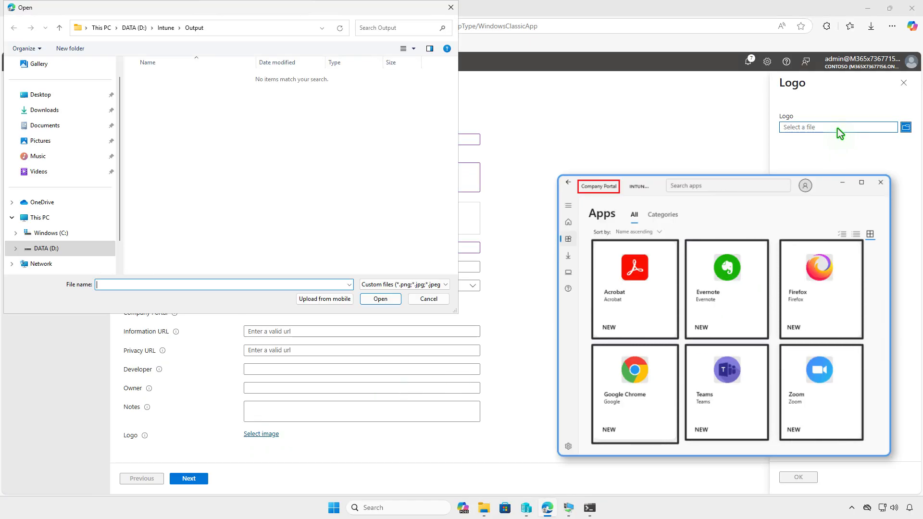
click(63, 111)
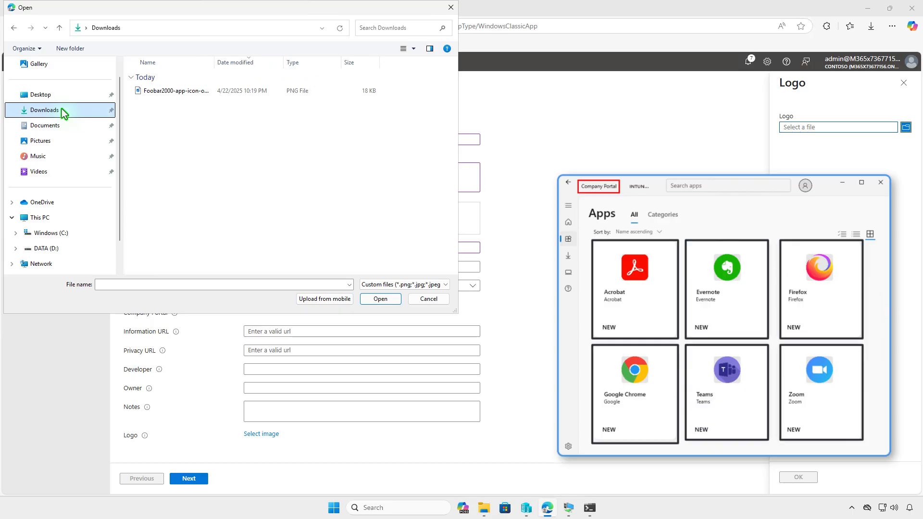
click(195, 91)
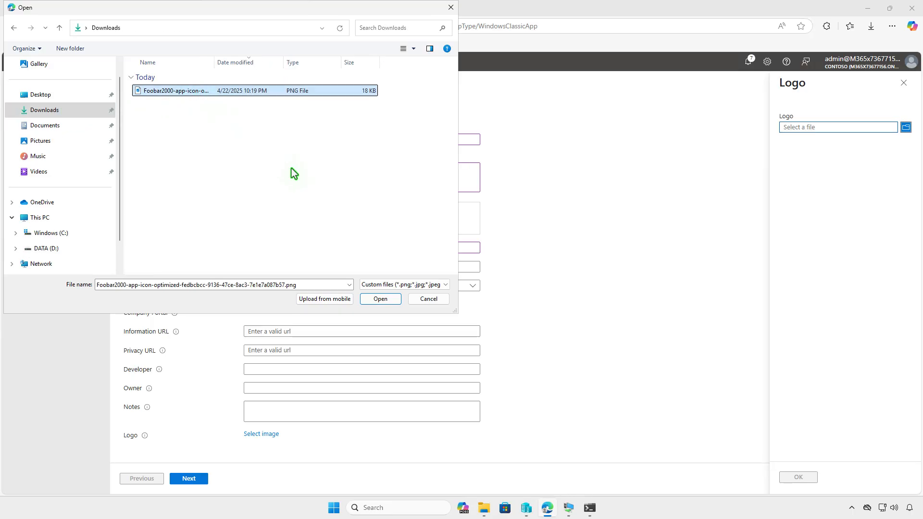
click(389, 299)
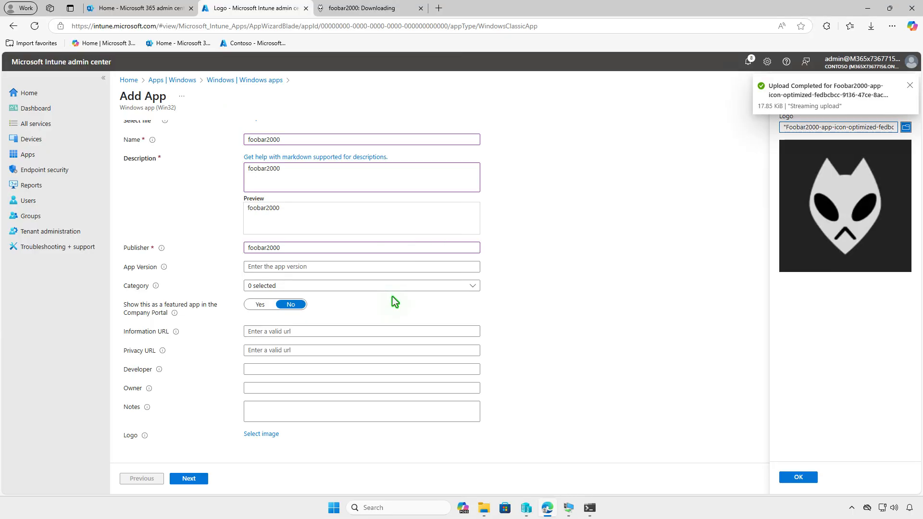
click(799, 478)
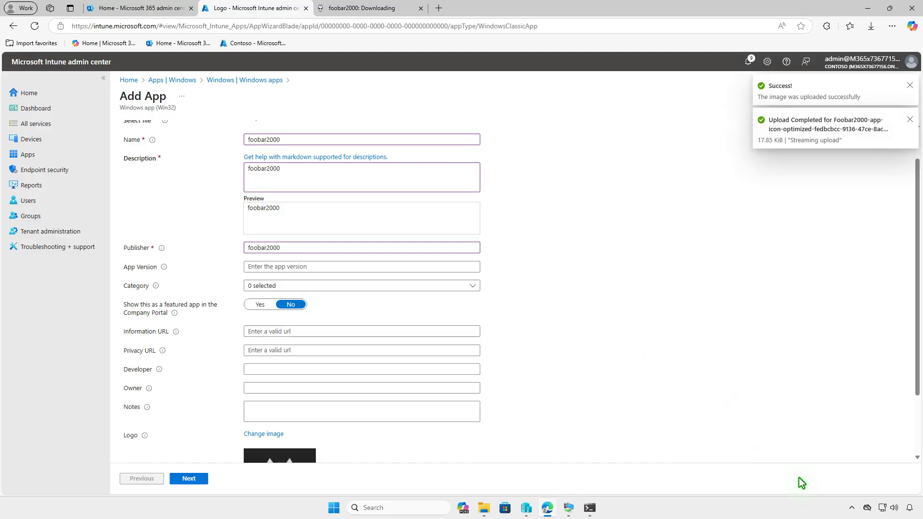
scroll(551, 354, down, 2)
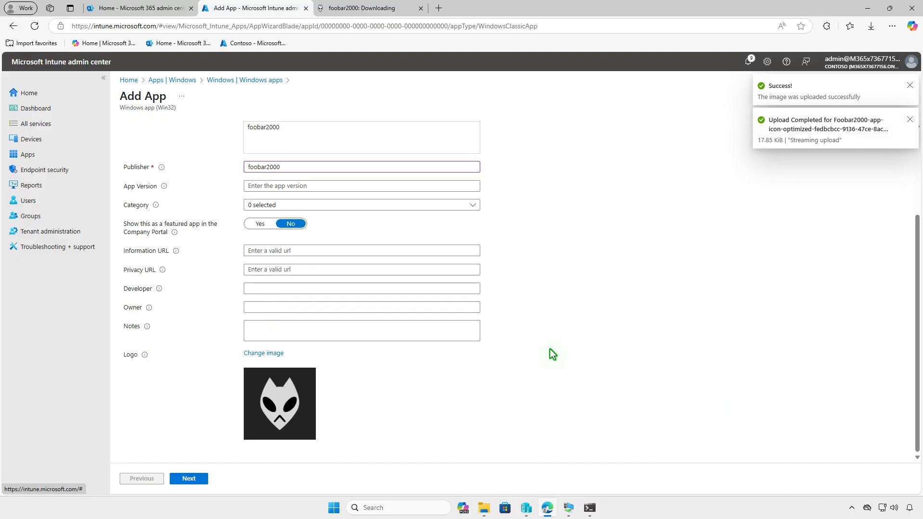
Set the program's install command to setup.exe /S and its uninstall command to "%ProgramFiles%\foobar2000\uninstall.exe" /S
click(192, 479)
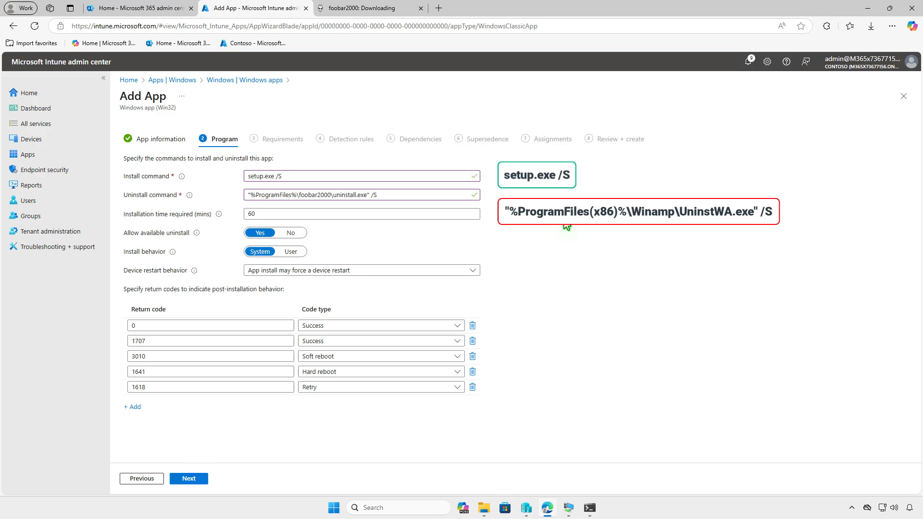
click(202, 479)
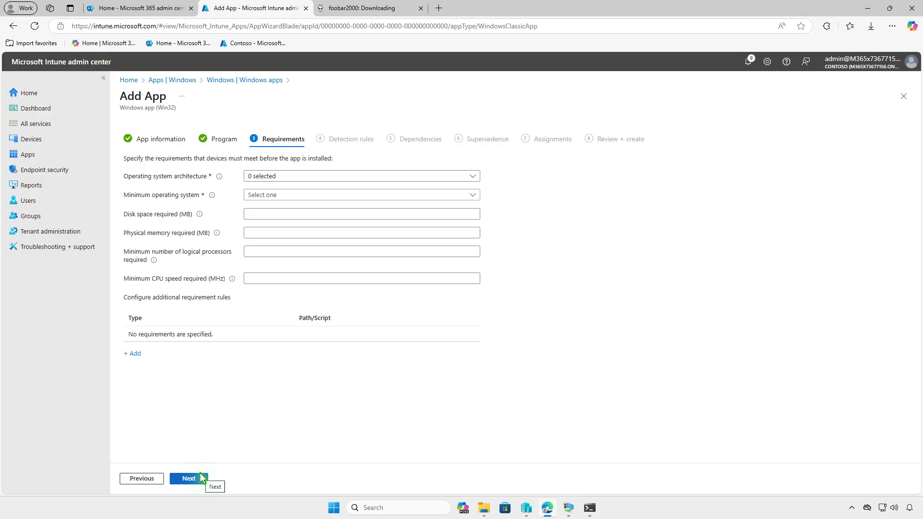
Require the 64-bit operating system architecture and Windows 10 1607 as the minimum operating system, and continue to the detection rules
click(321, 174)
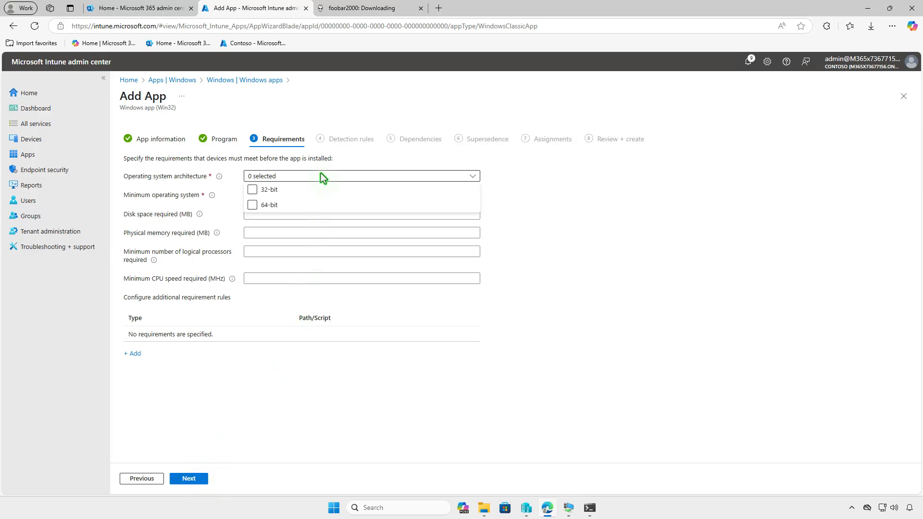
click(255, 205)
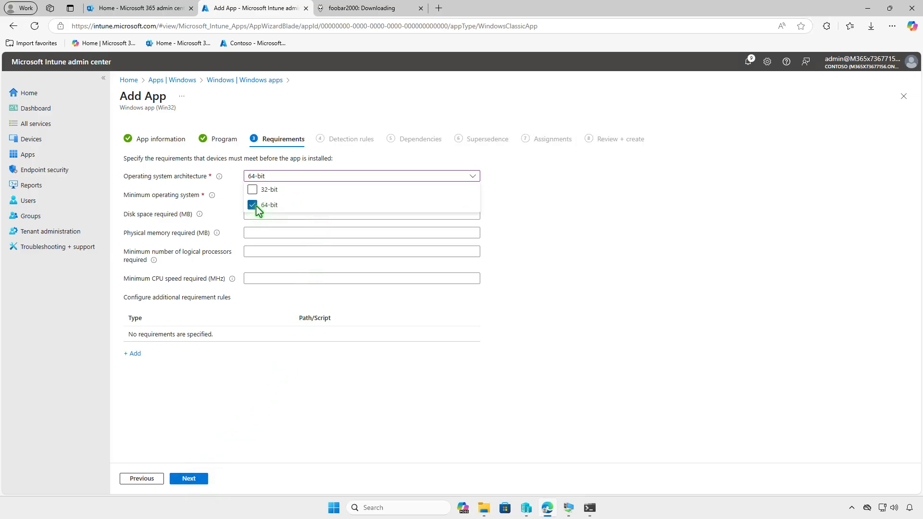
click(223, 214)
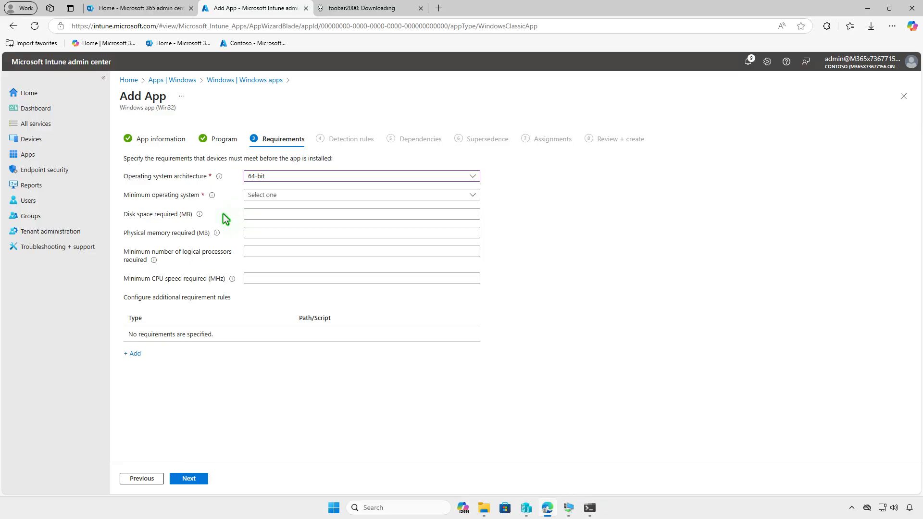
click(278, 196)
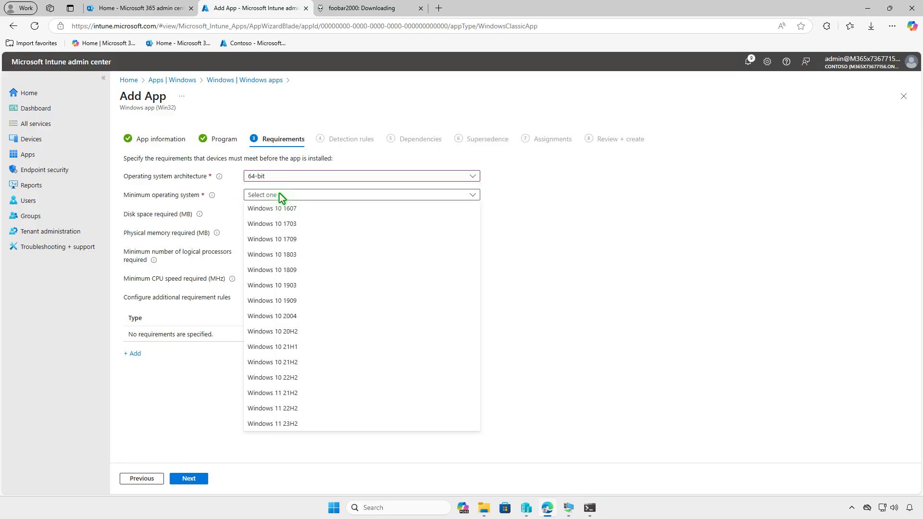
click(296, 207)
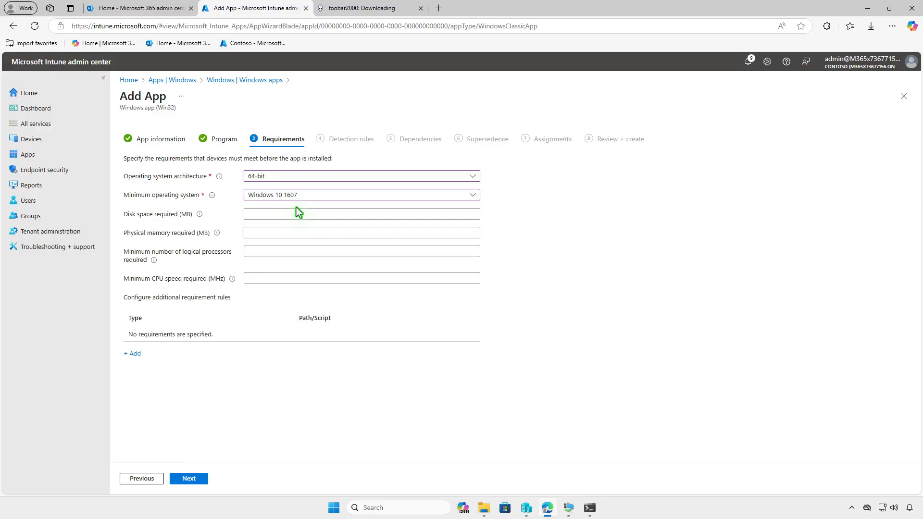
click(198, 479)
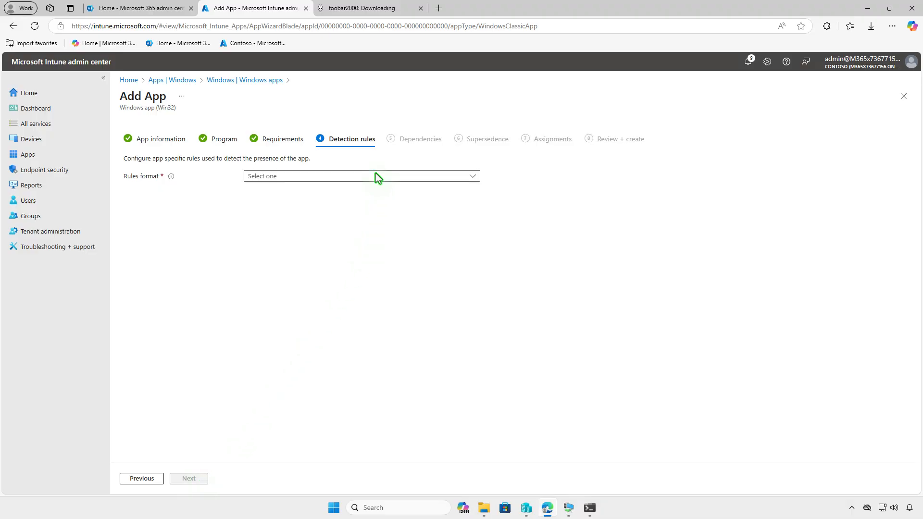
Add a manually configured File detection rule for foobar2000.exe in %ProgramFiles%\foobar2000\ using the "File or folder exists" method
click(375, 176)
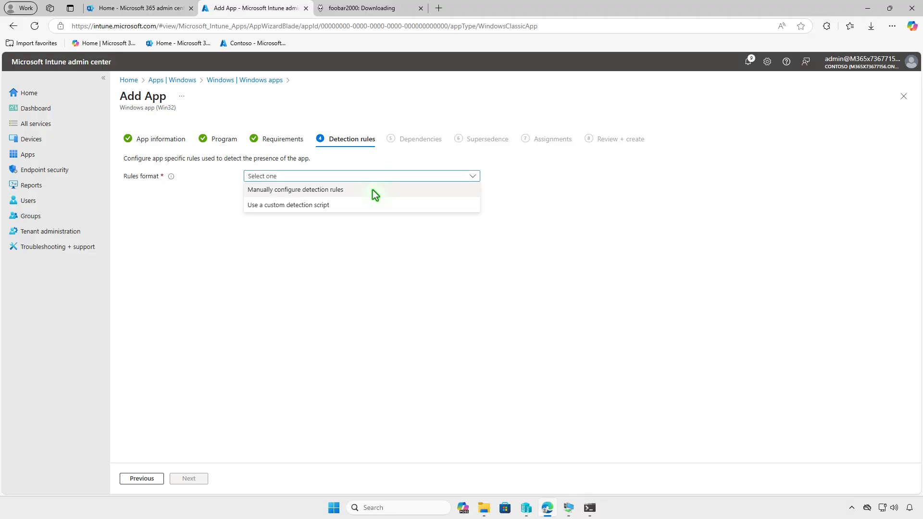
click(373, 189)
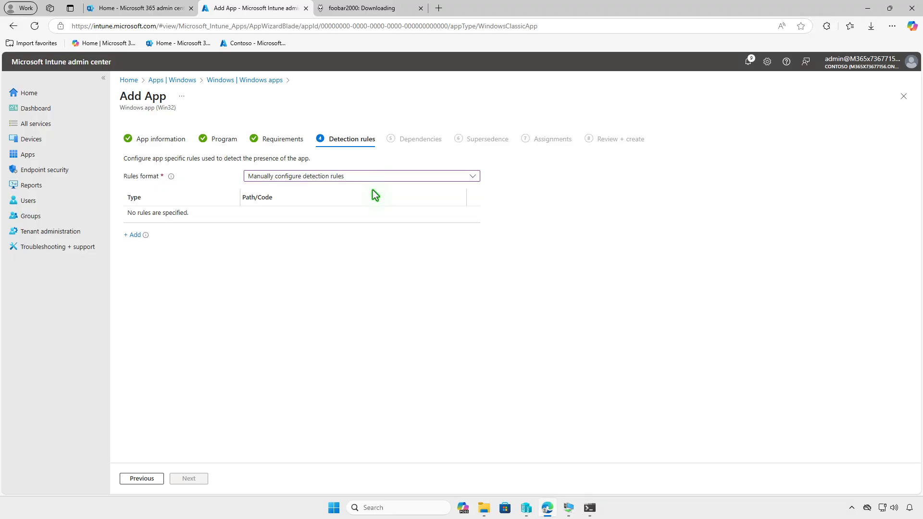
click(134, 237)
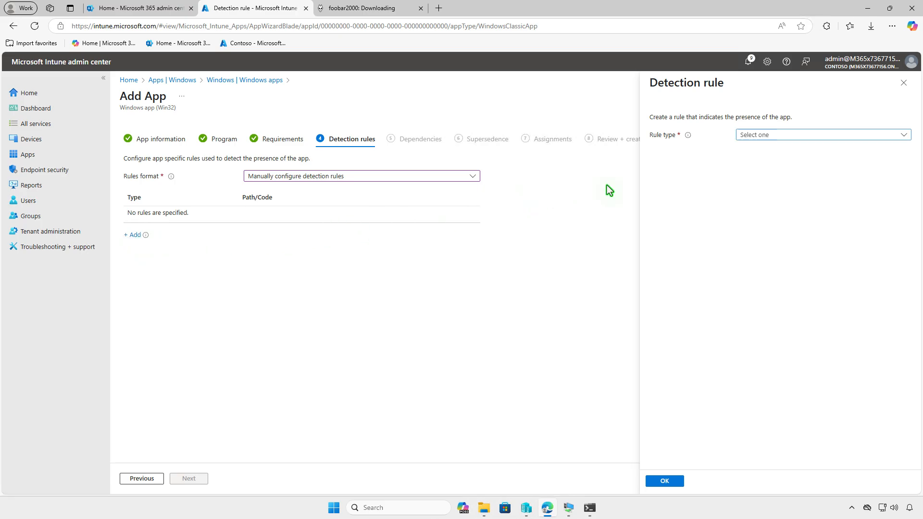
click(828, 132)
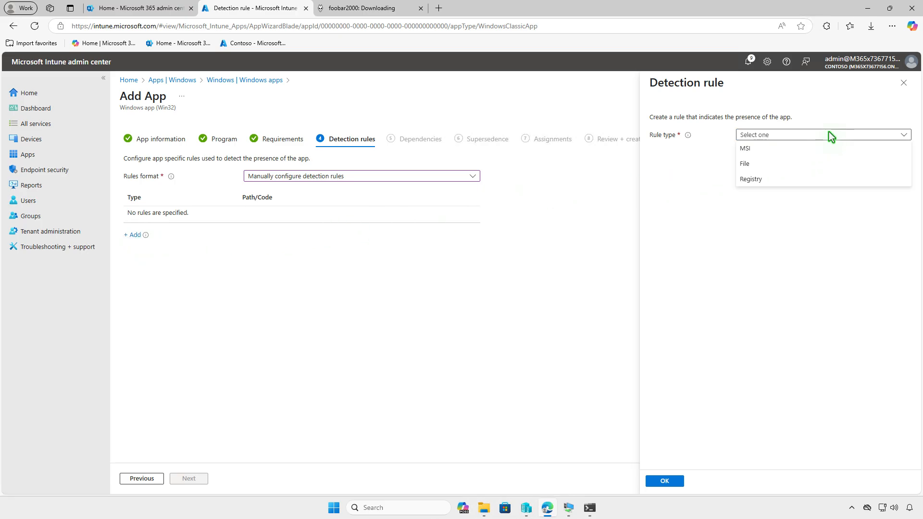
click(824, 166)
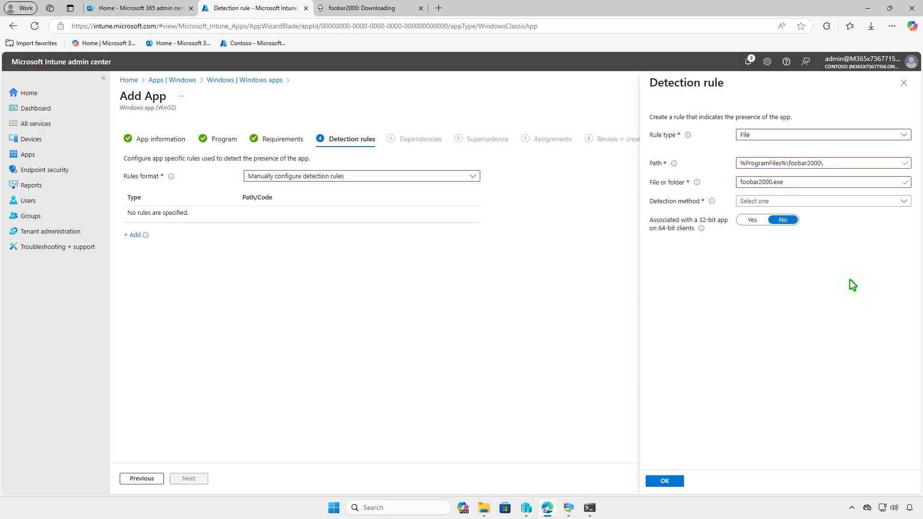
click(833, 202)
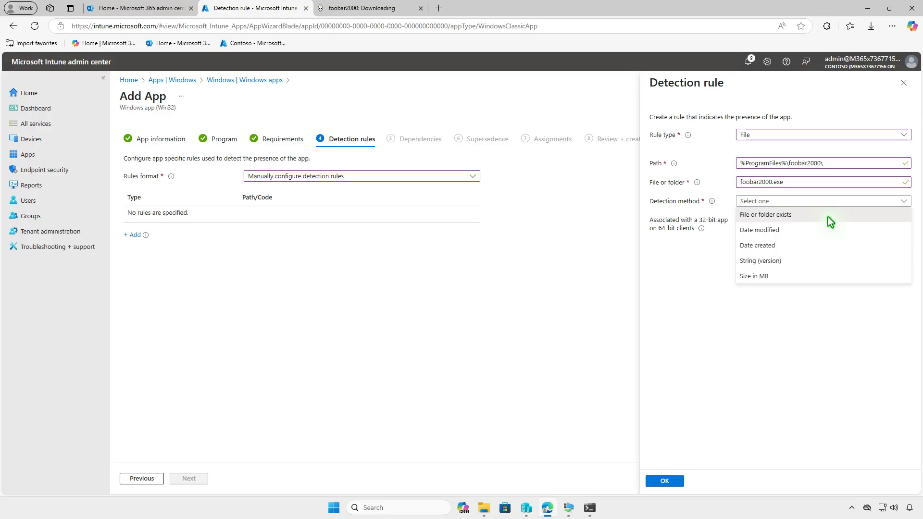
click(829, 222)
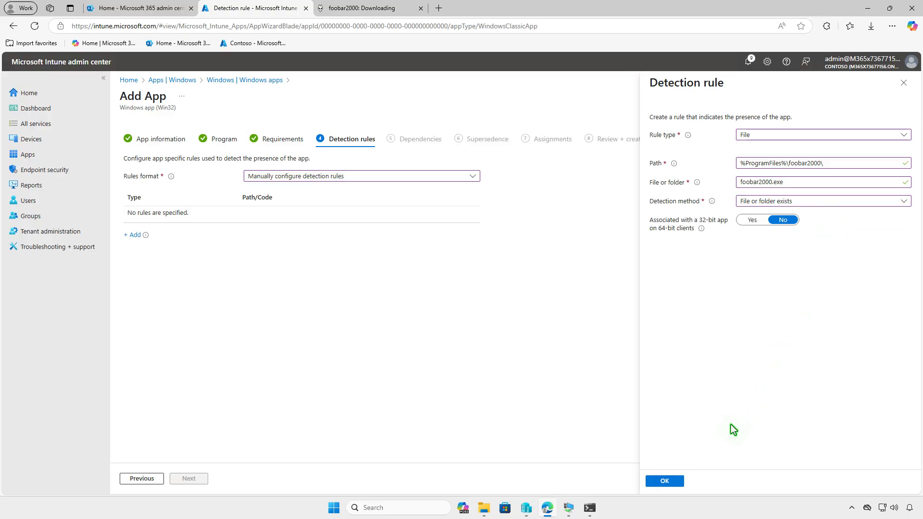
click(677, 482)
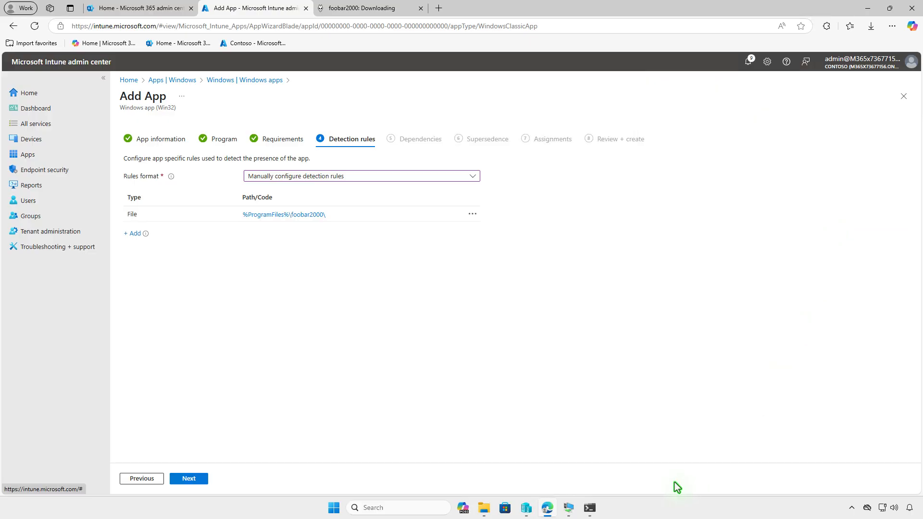
Continue without dependencies or supersedence, and assign the app as required to the Test_Devices group
click(196, 478)
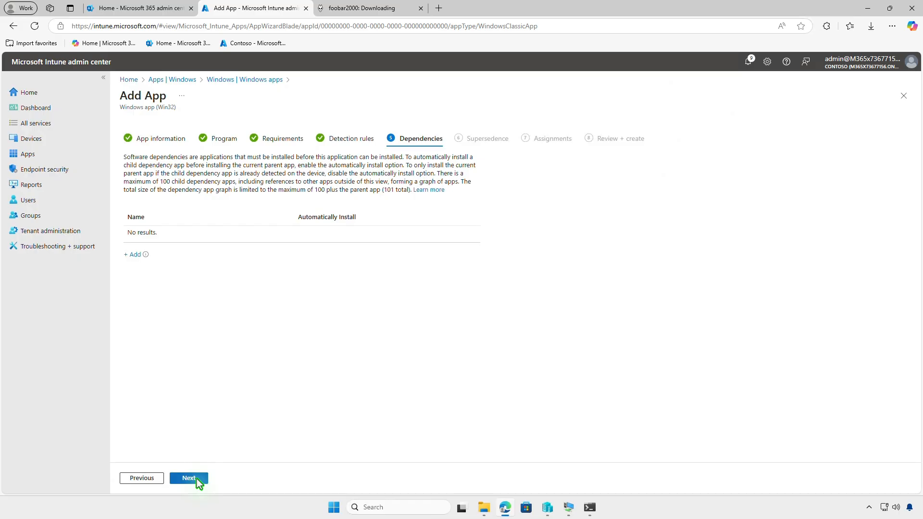
click(197, 479)
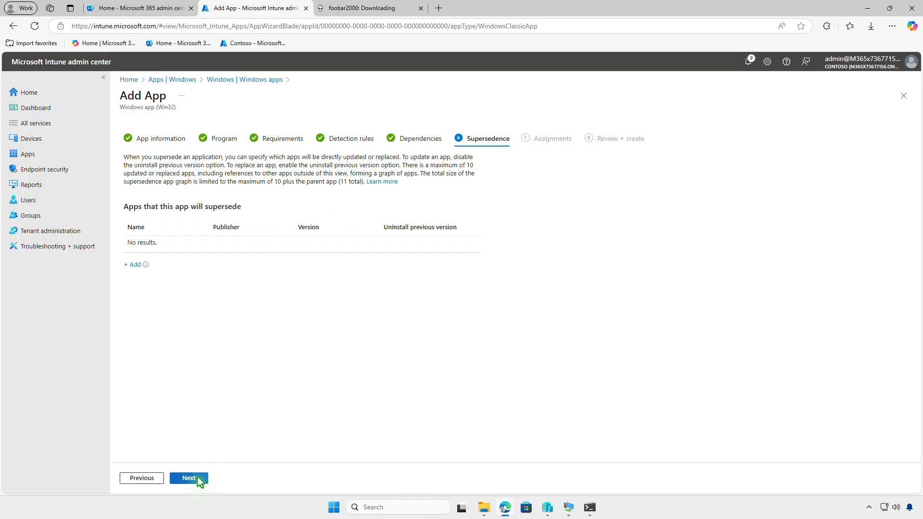
click(197, 478)
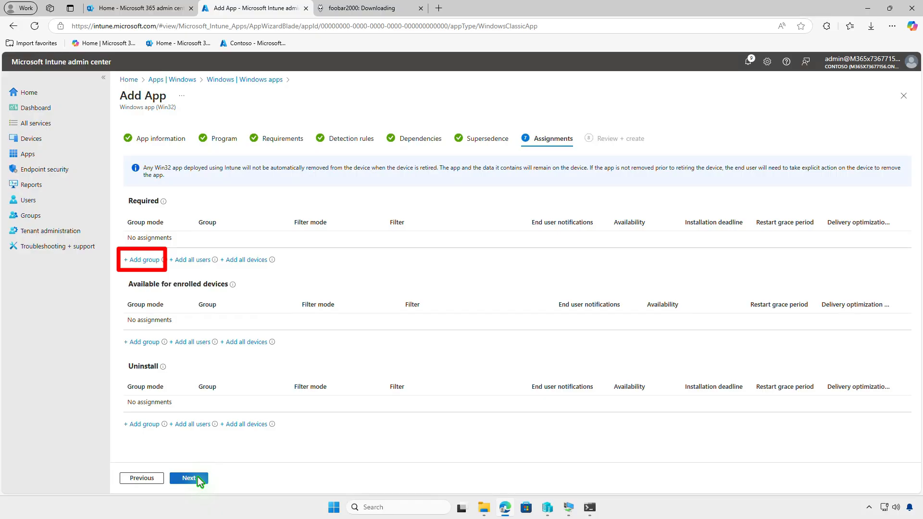
click(144, 260)
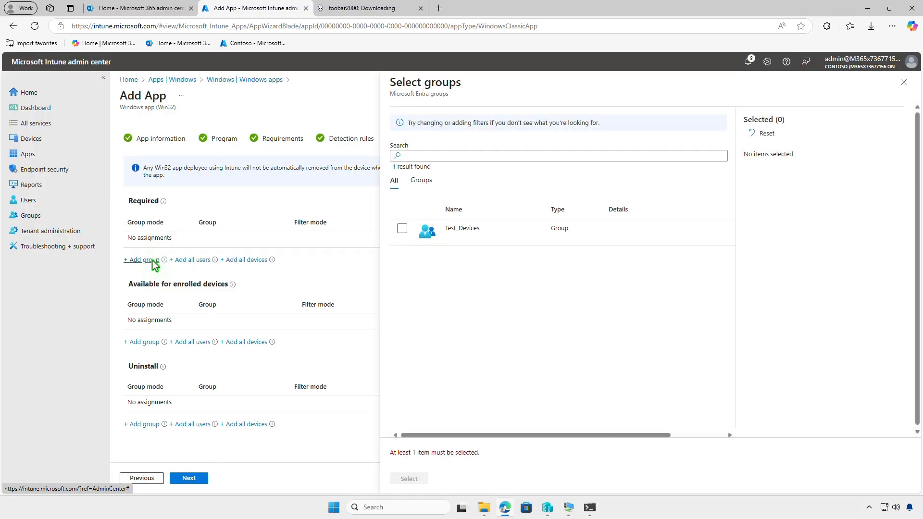
click(402, 230)
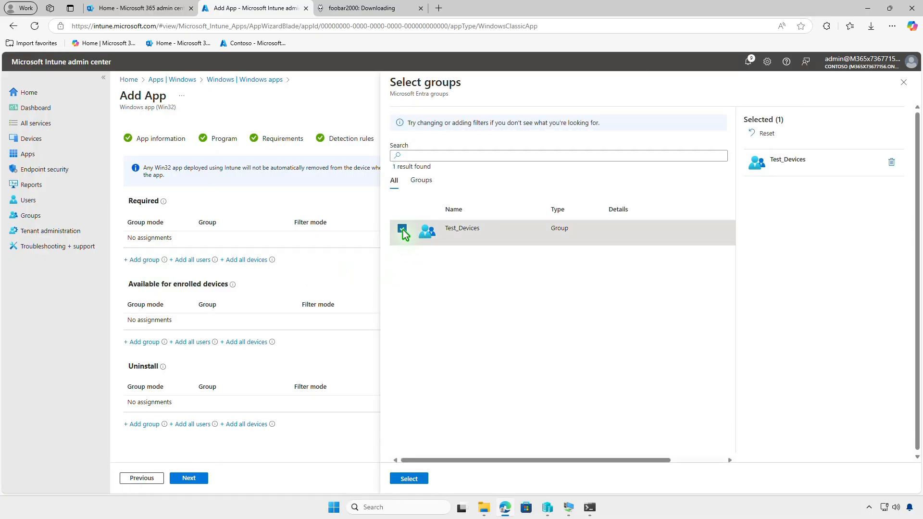
click(412, 478)
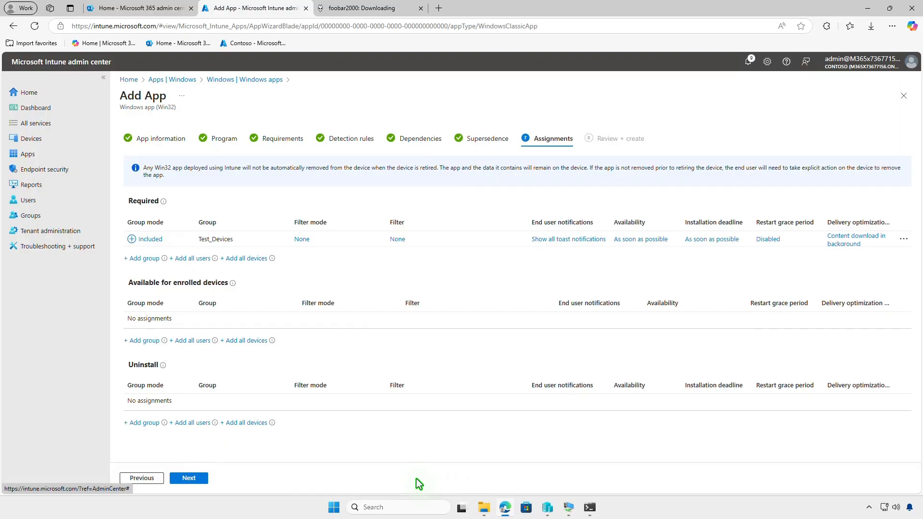
Check the Test_Devices assignment's settings without changing them, and create the foobar2000 app from the review page
click(560, 240)
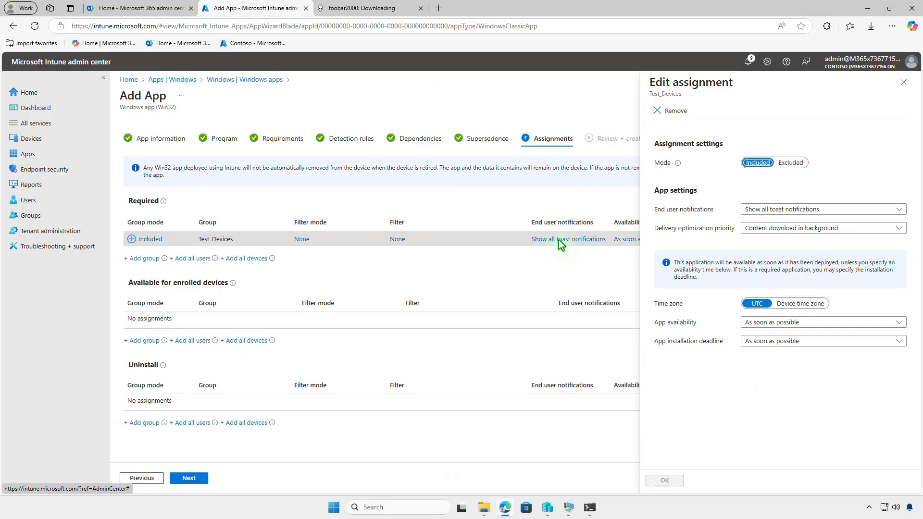
click(902, 84)
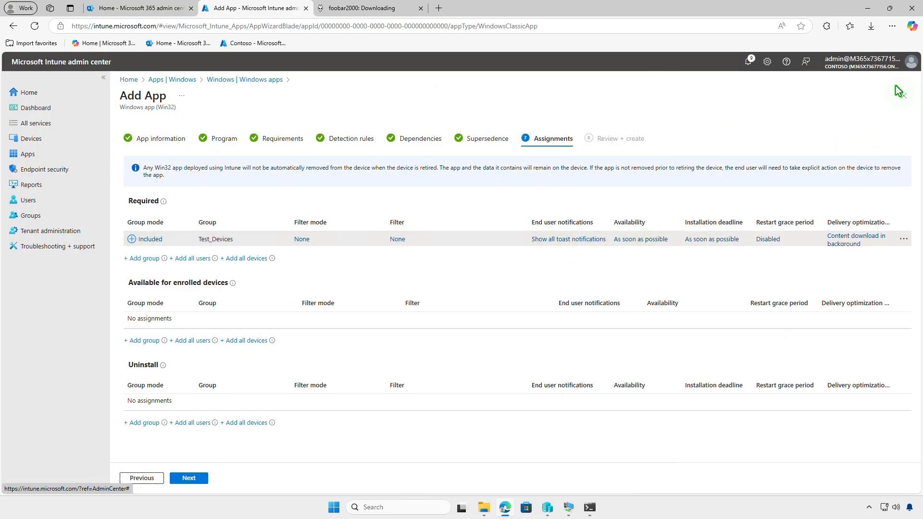
click(201, 479)
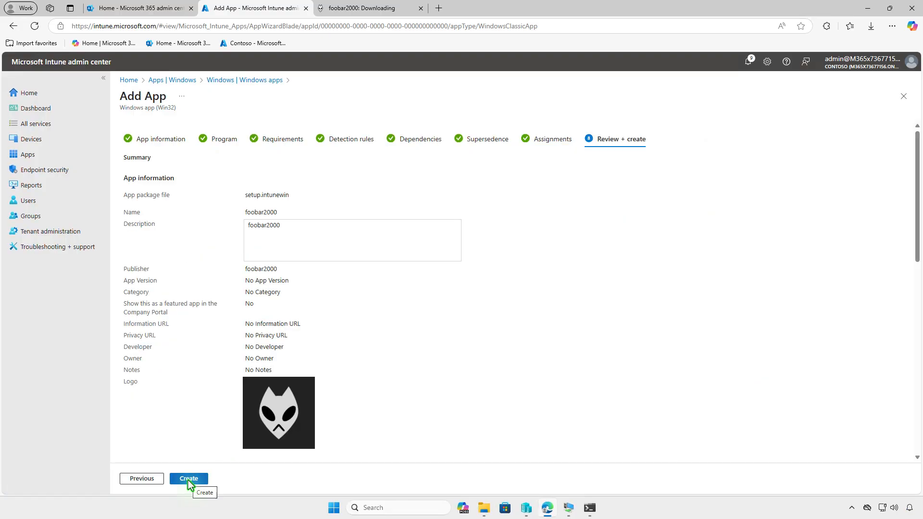
click(189, 479)
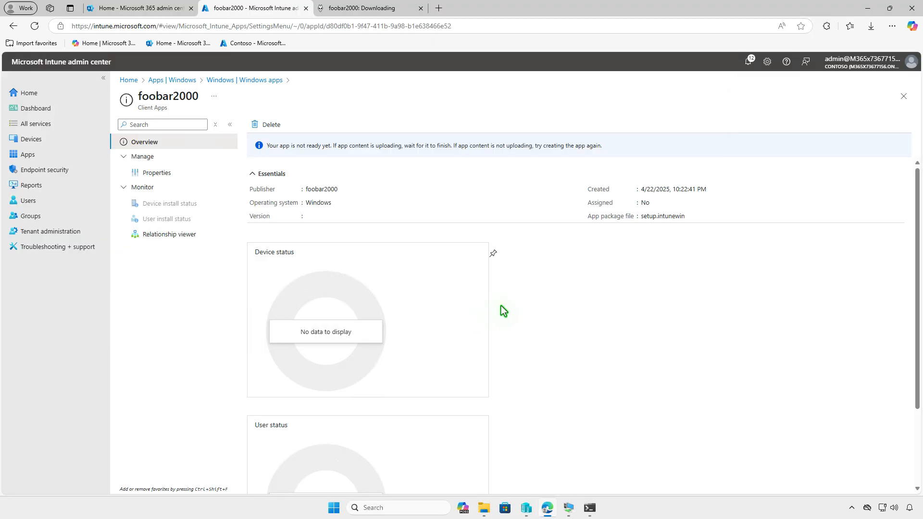
Switch to the WIN10-CTL virtual machine and examine the device sync status in the Contoso work account's management details
click(867, 9)
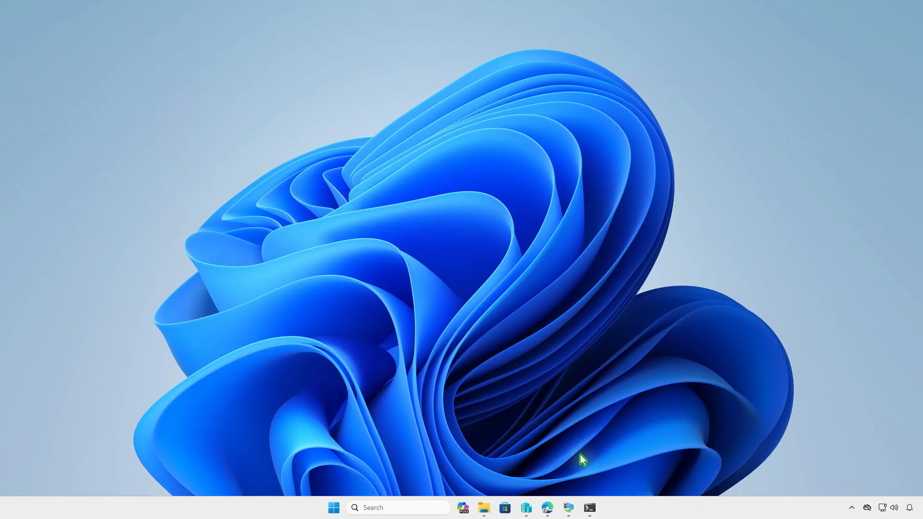
click(568, 507)
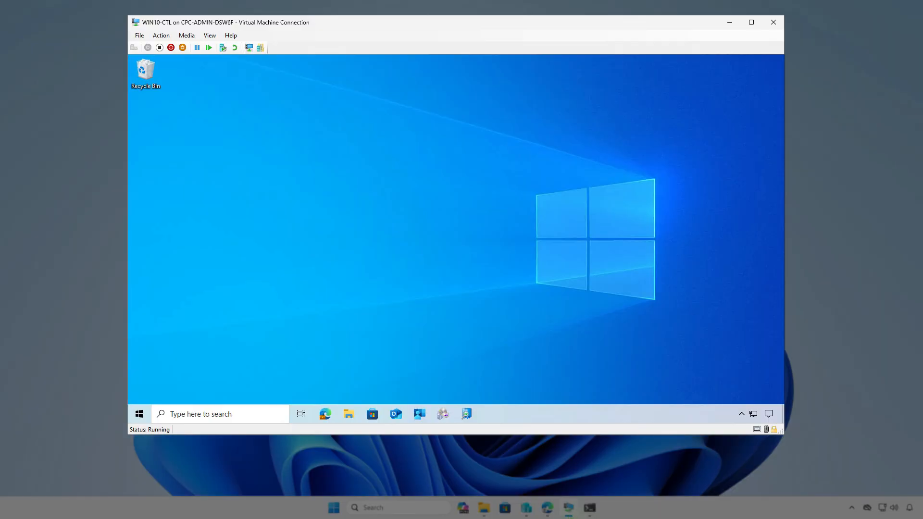
click(140, 415)
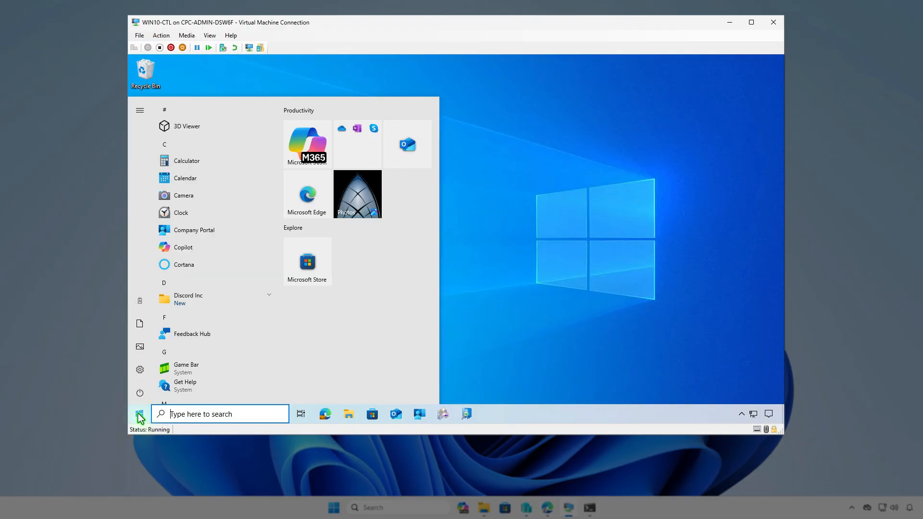
click(140, 299)
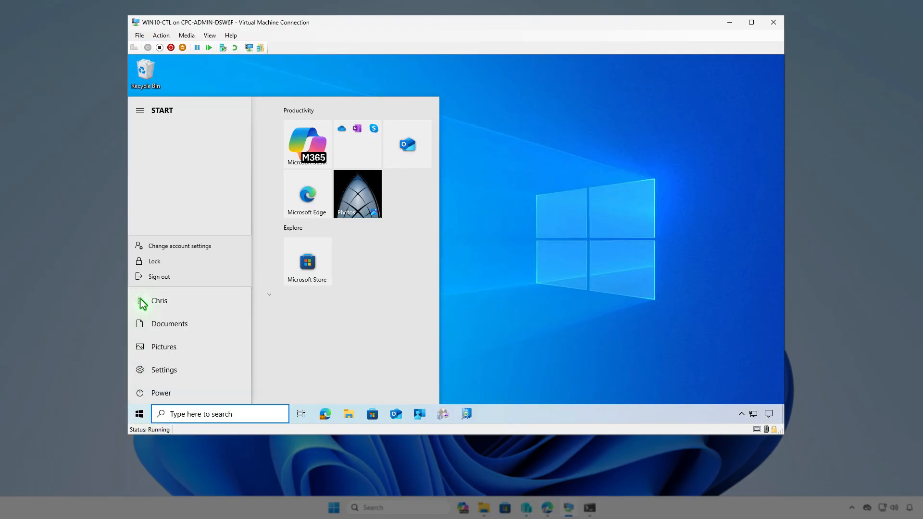
click(205, 247)
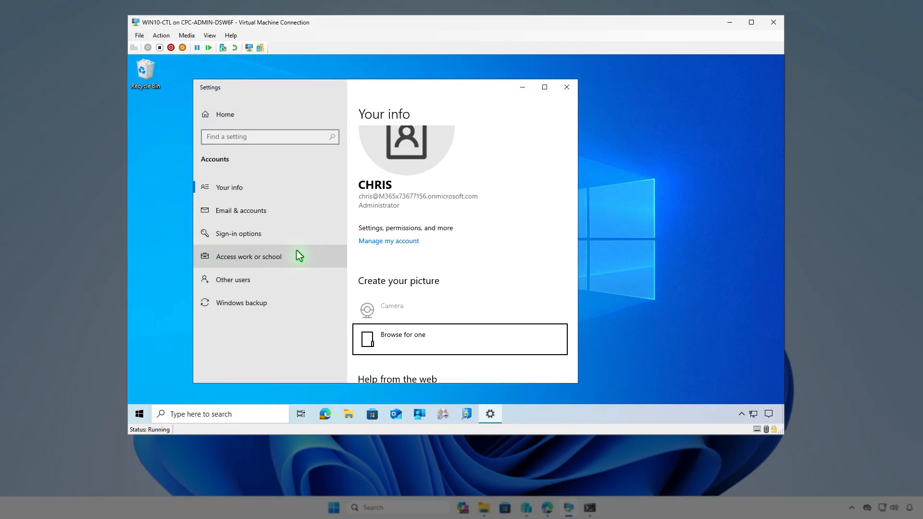
click(335, 255)
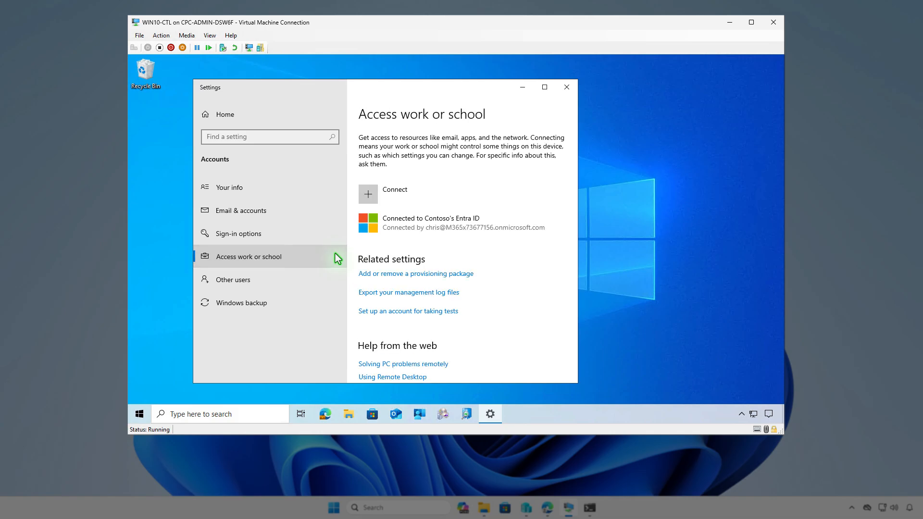
click(459, 227)
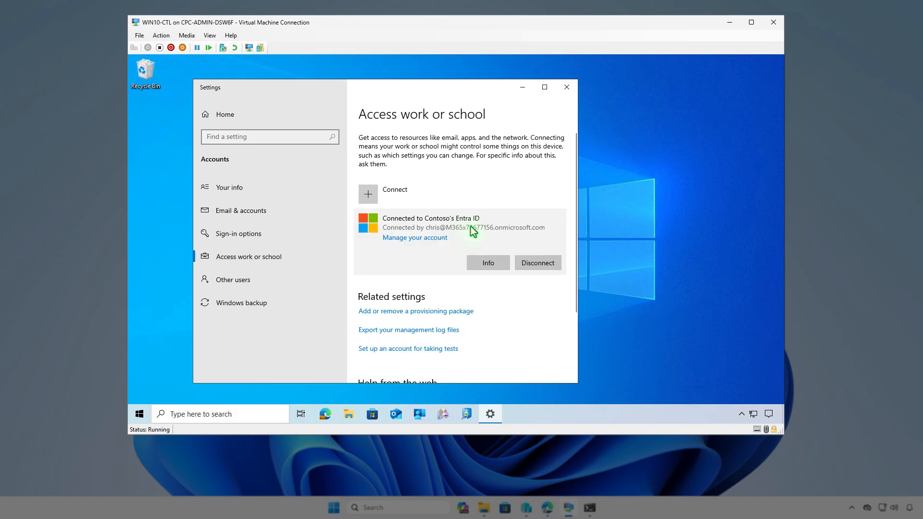
click(488, 263)
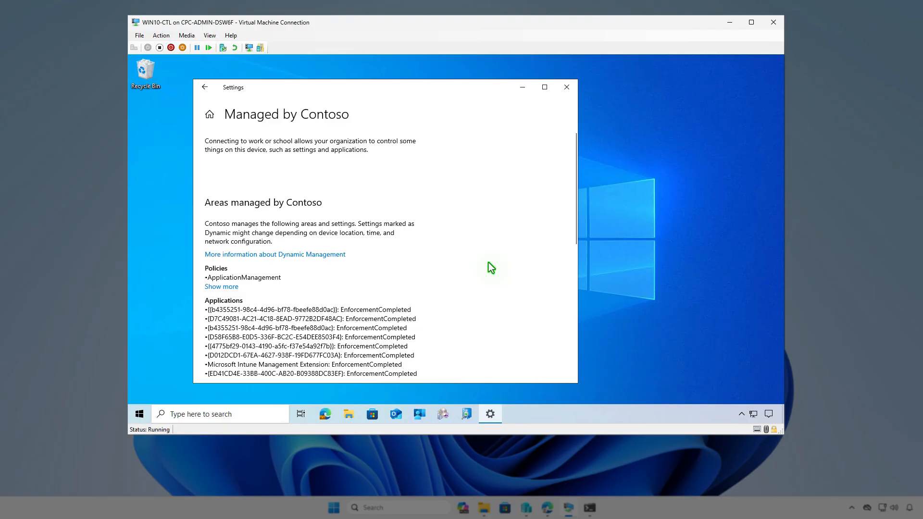
scroll(488, 262, down, 10)
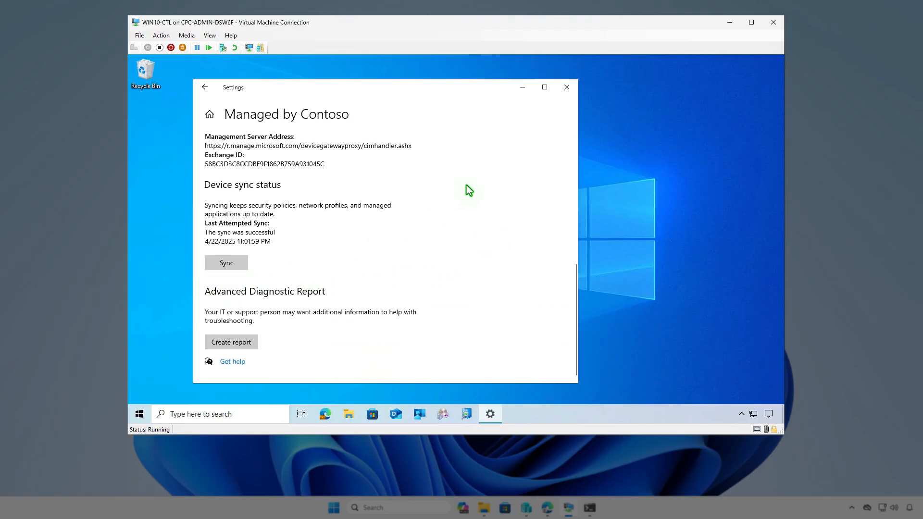
click(523, 88)
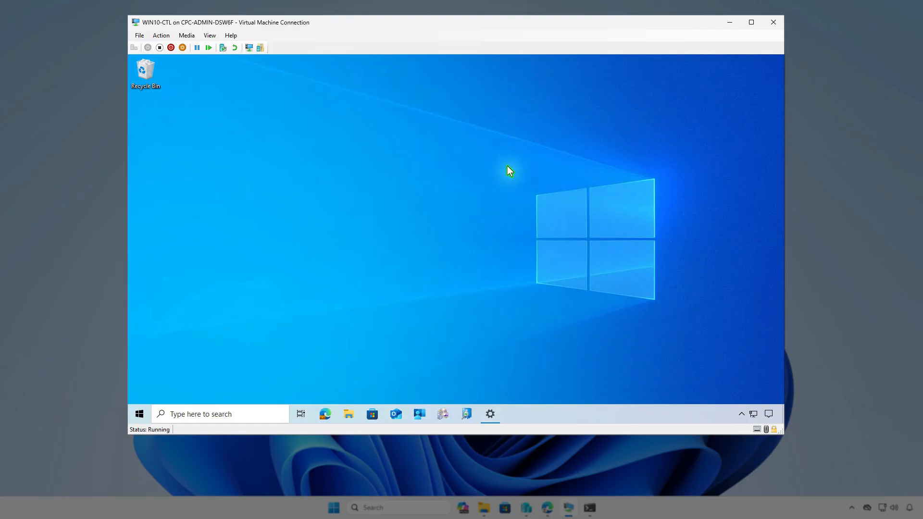
Sync the virtual machine with Intune from the Company Portal settings, and check the software distribution notifications
click(419, 415)
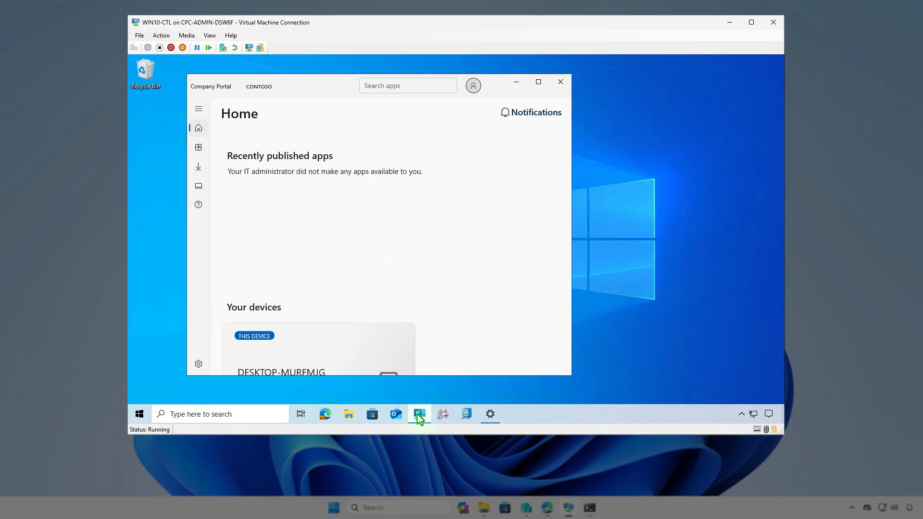
click(199, 364)
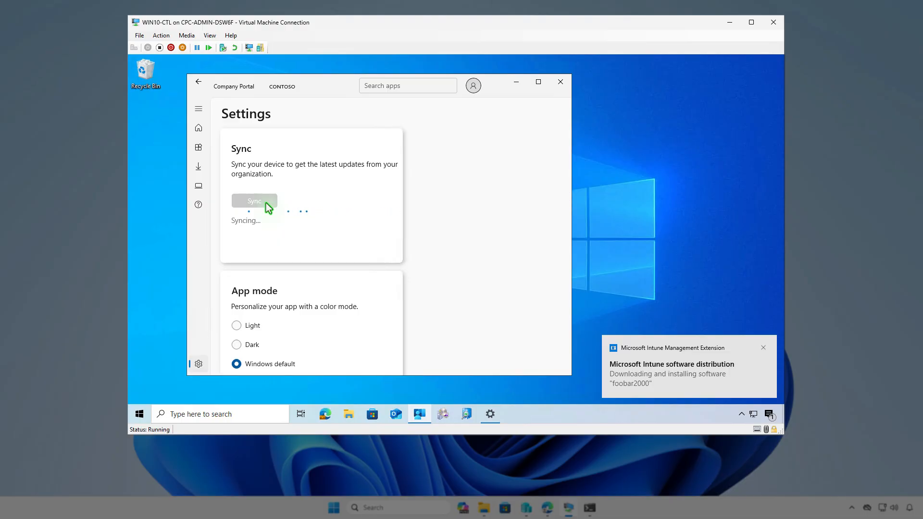
click(768, 414)
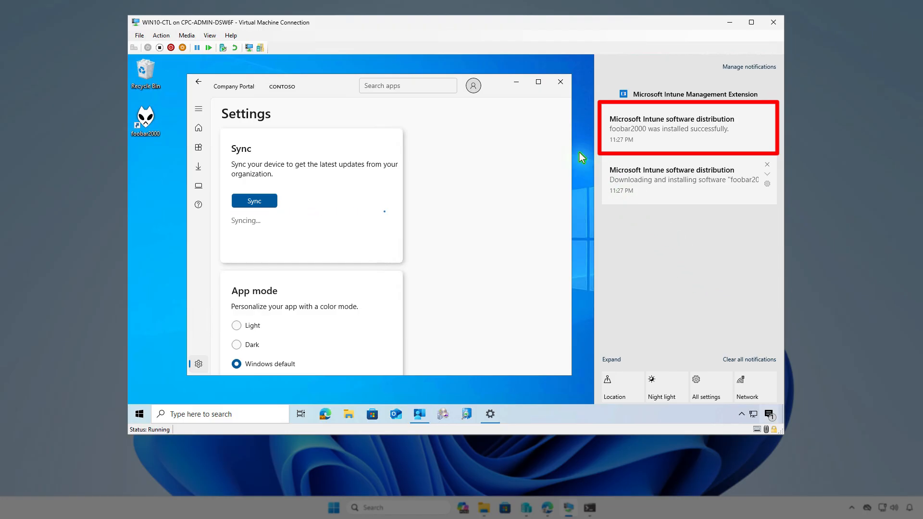
click(517, 83)
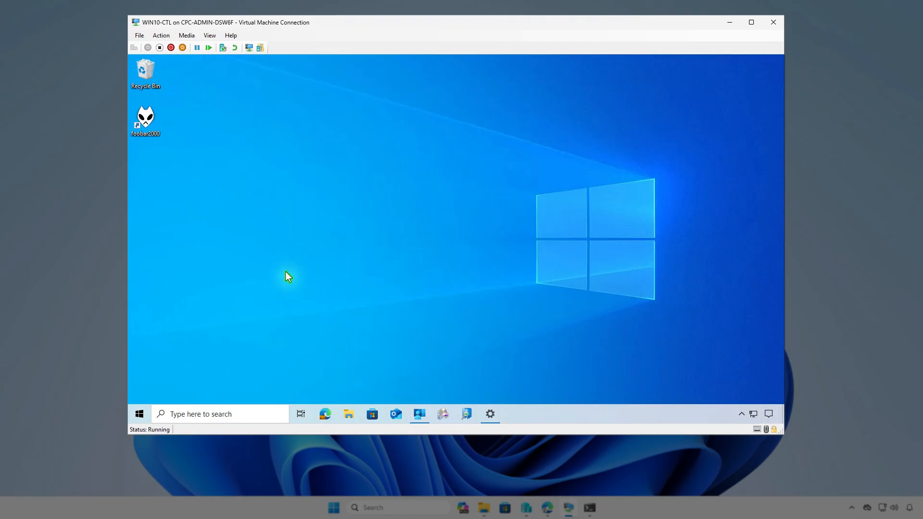
Search the virtual machine's installed apps for "foo" in Apps & features
right_click(138, 416)
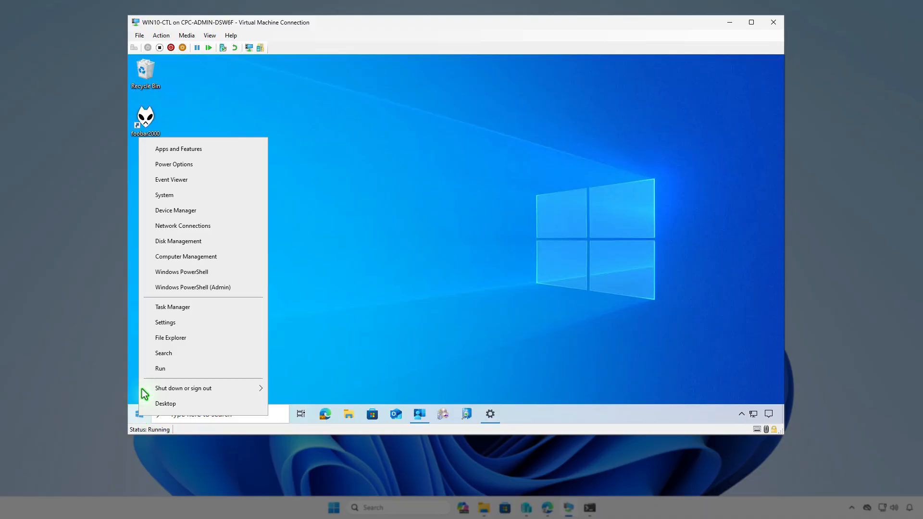
click(203, 151)
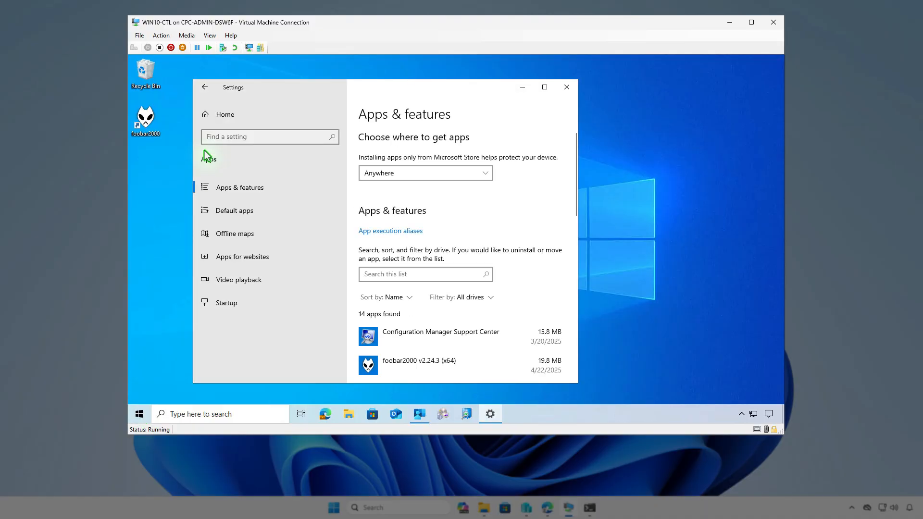
click(433, 274)
text(foo)
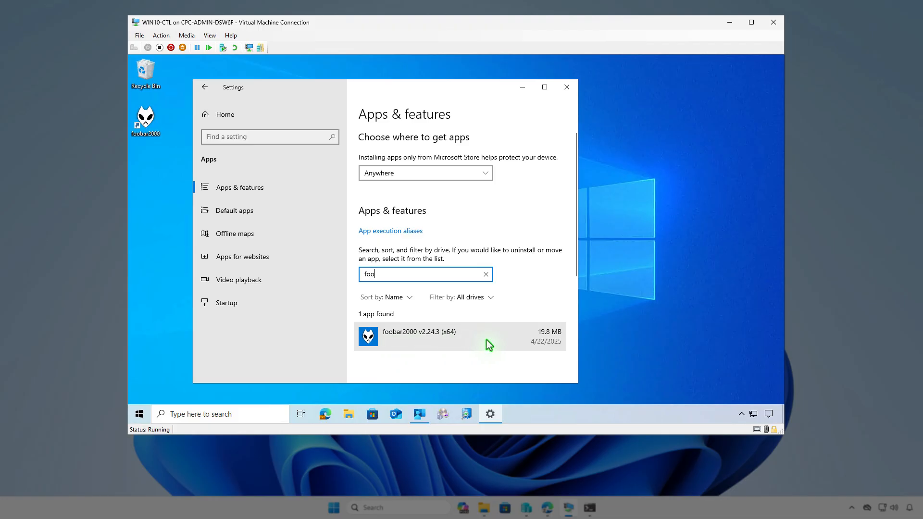
Switch back to the Intune admin center in Edge and check the foobar2000 app's refreshed overview and device install status
click(566, 88)
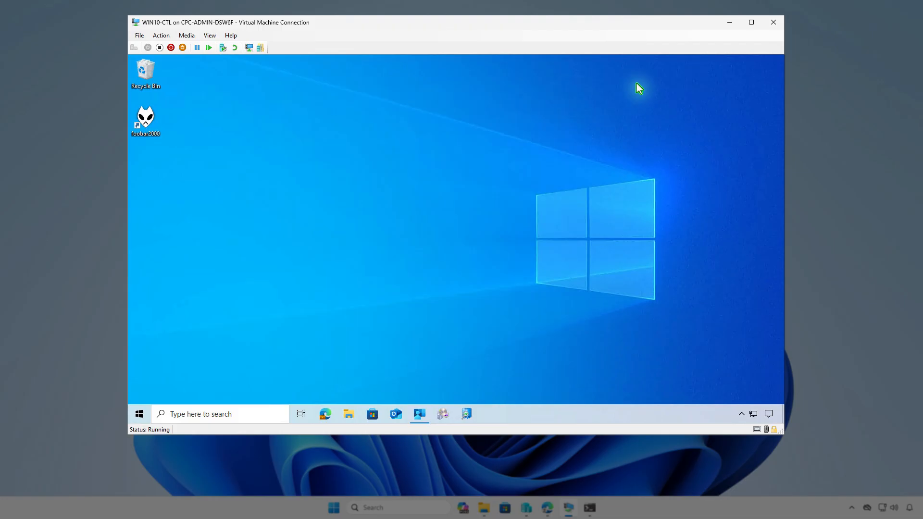
click(728, 23)
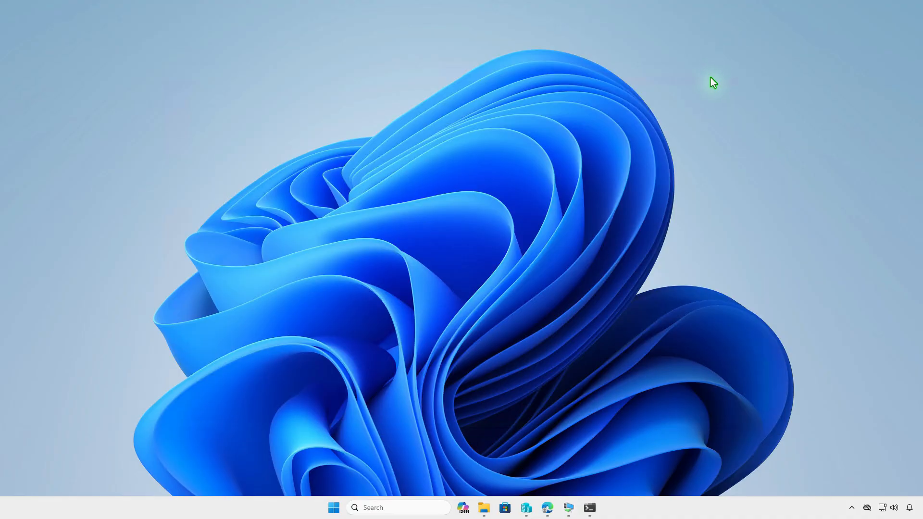
click(548, 507)
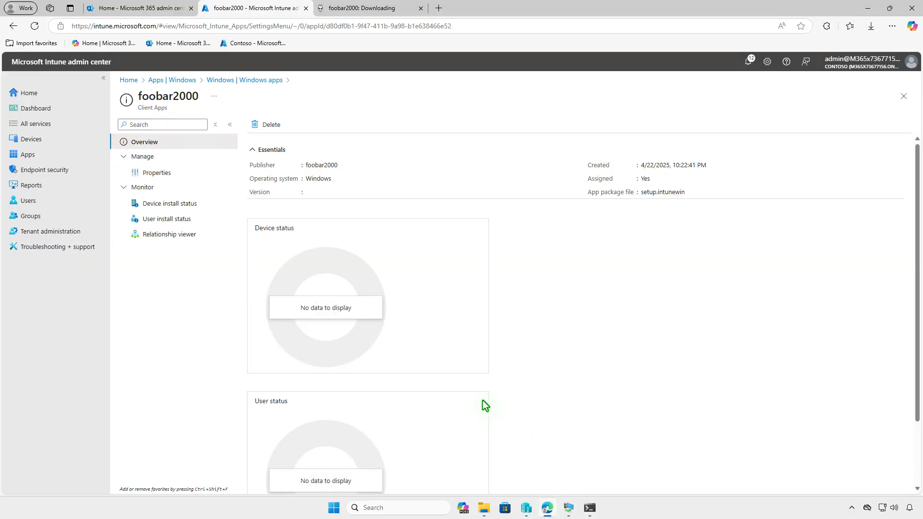
click(35, 26)
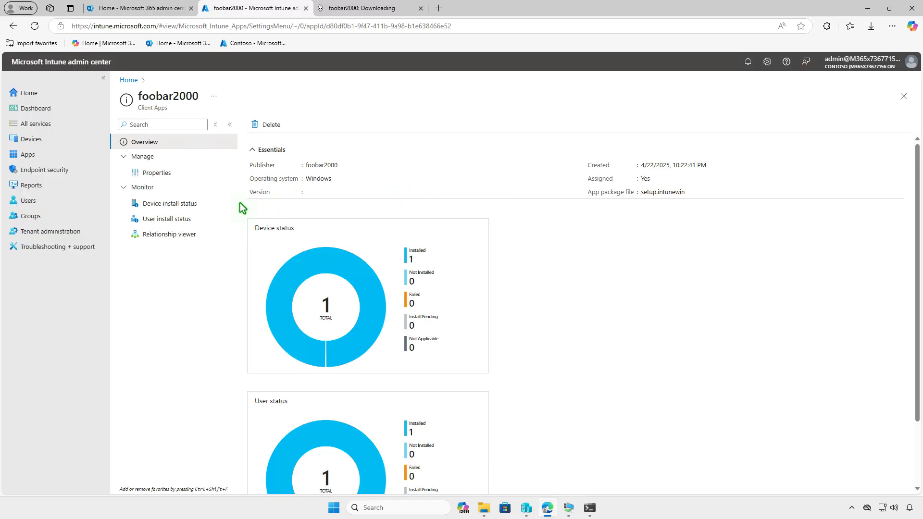
click(203, 204)
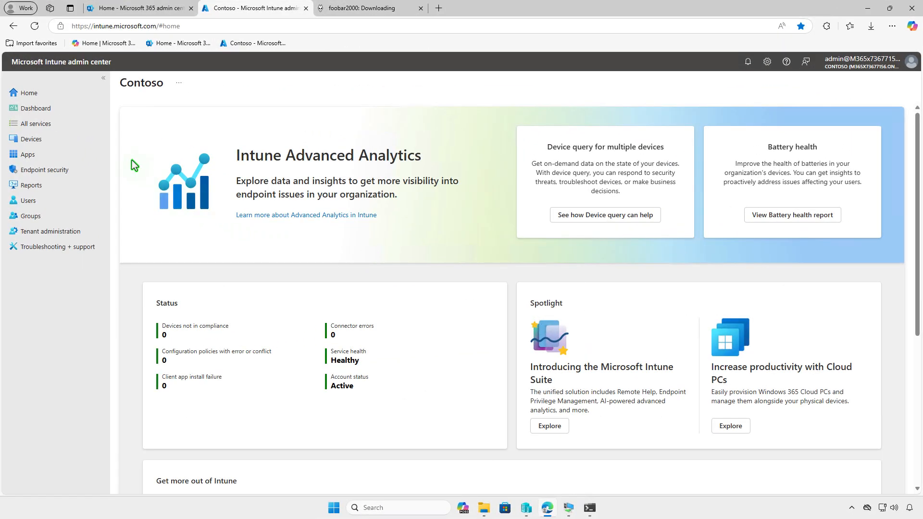
Edit the assignments of the foobar2000 Windows app and delete the Test_Devices group from the Required section
click(95, 155)
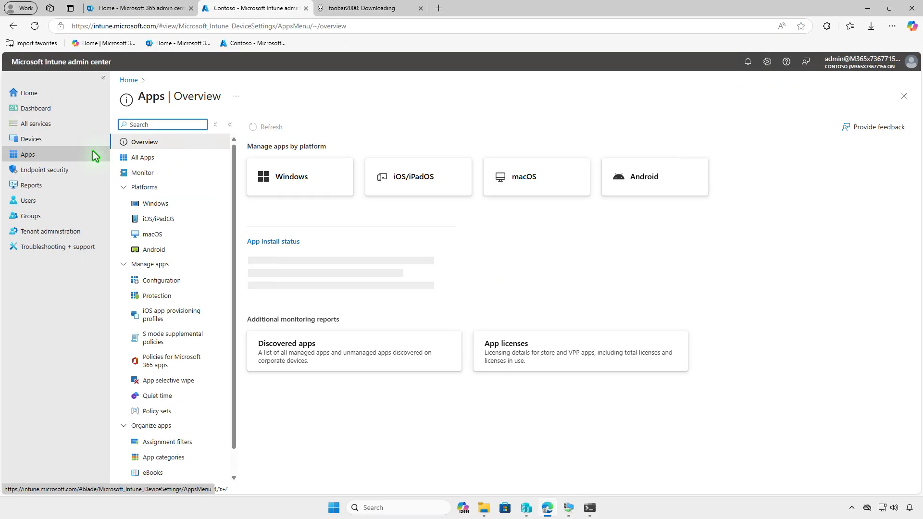
click(173, 205)
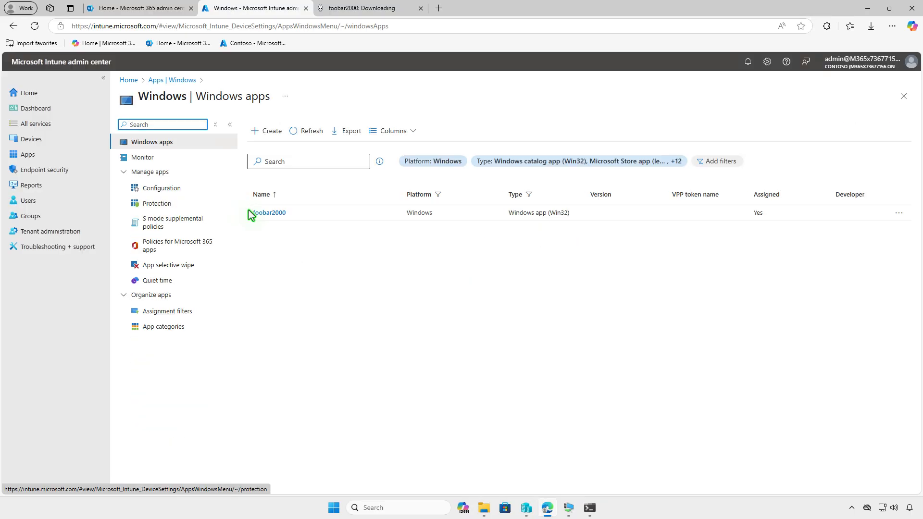
click(264, 213)
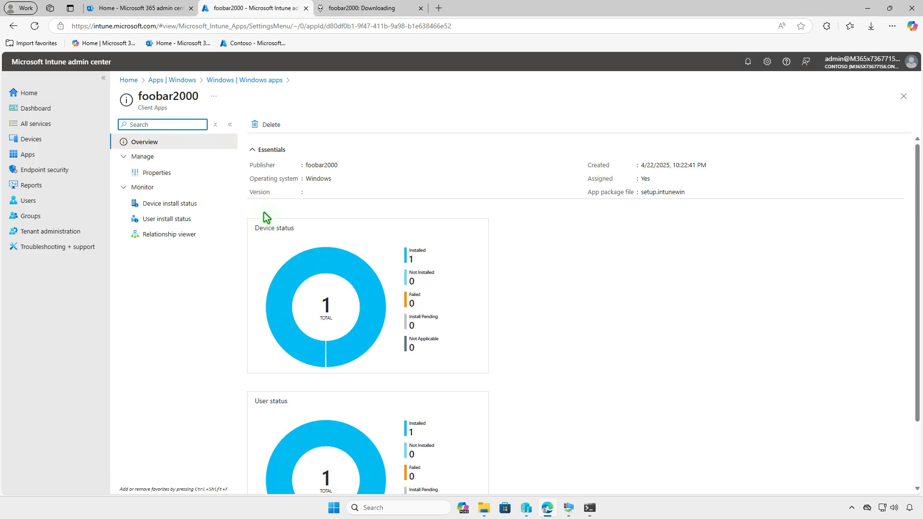
click(182, 173)
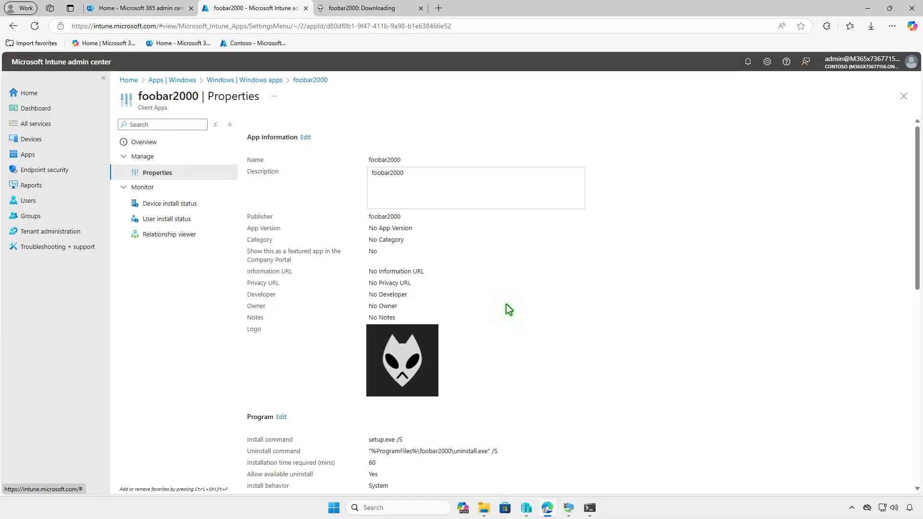
scroll(509, 310, down, 10)
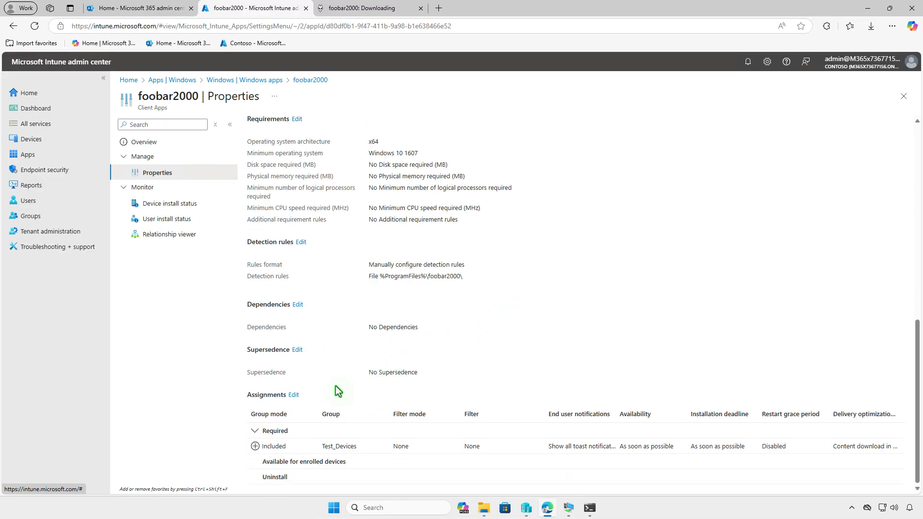
click(294, 394)
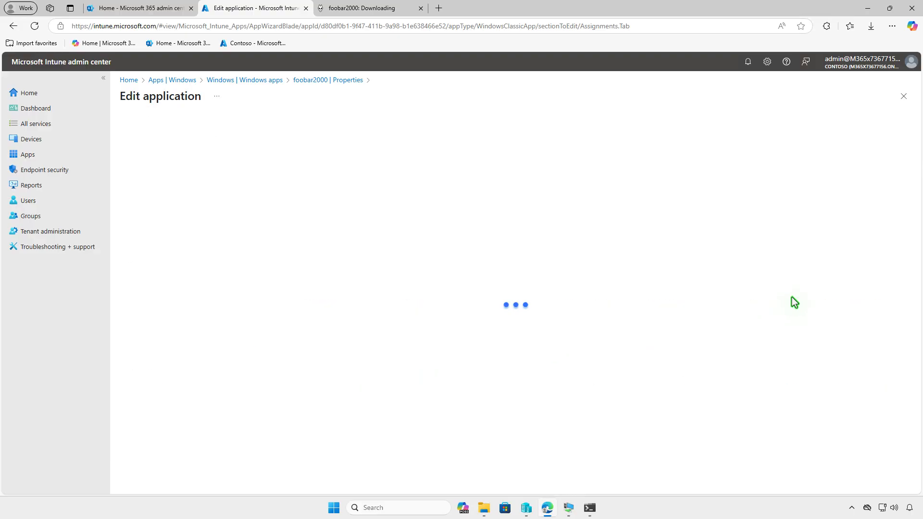
click(903, 239)
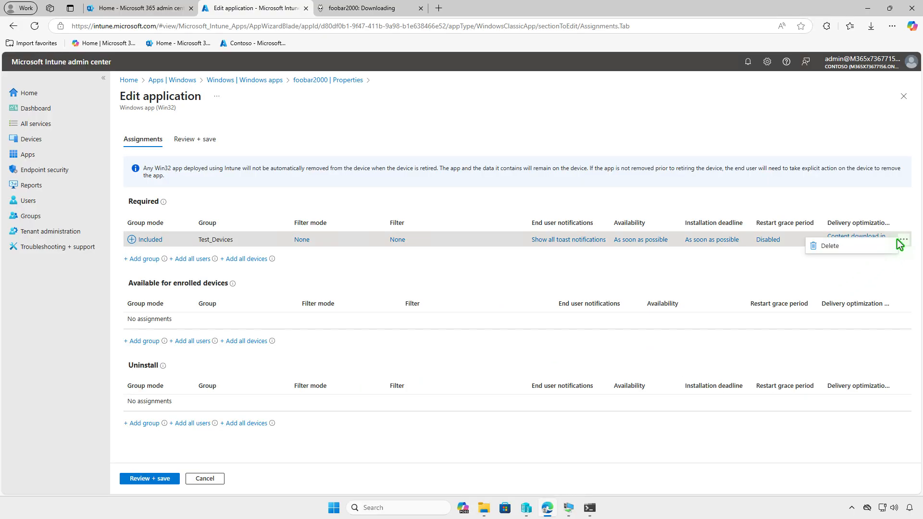
click(881, 245)
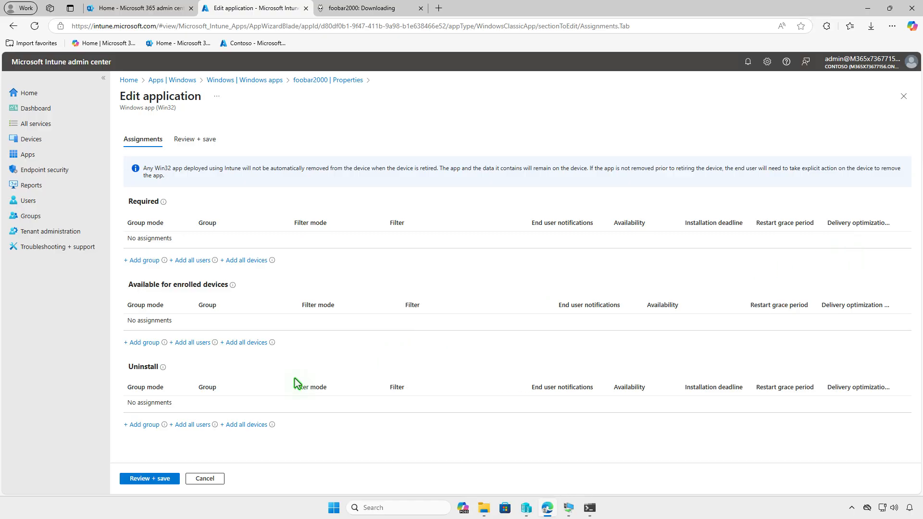
Add the Test_Devices group to the foobar2000 app's Uninstall assignments and save the application
click(142, 424)
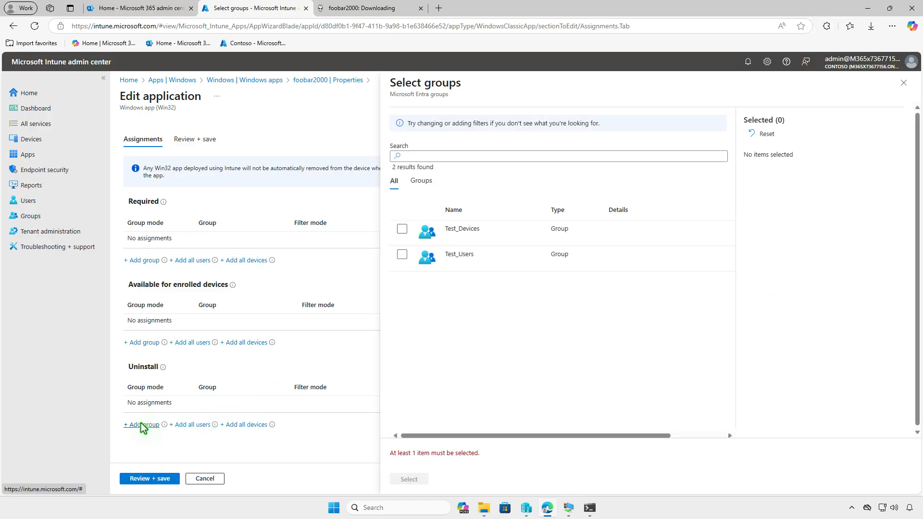
click(402, 229)
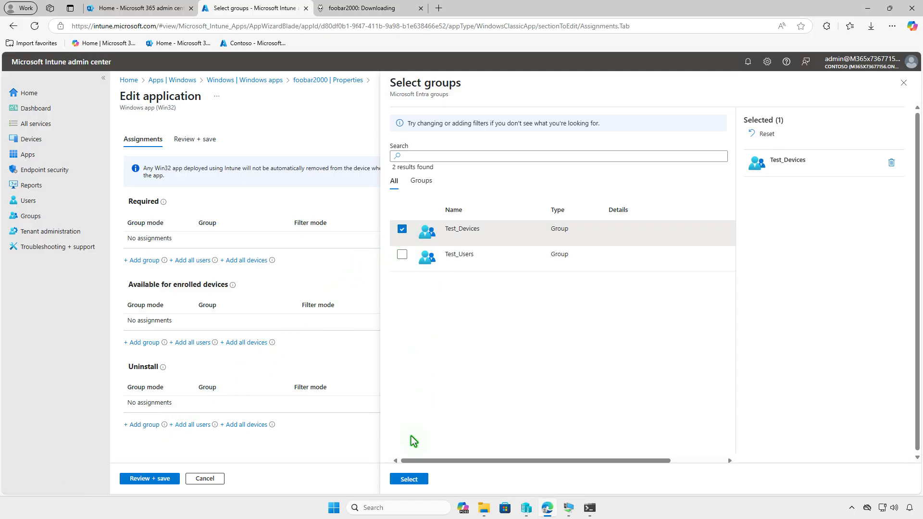
click(408, 478)
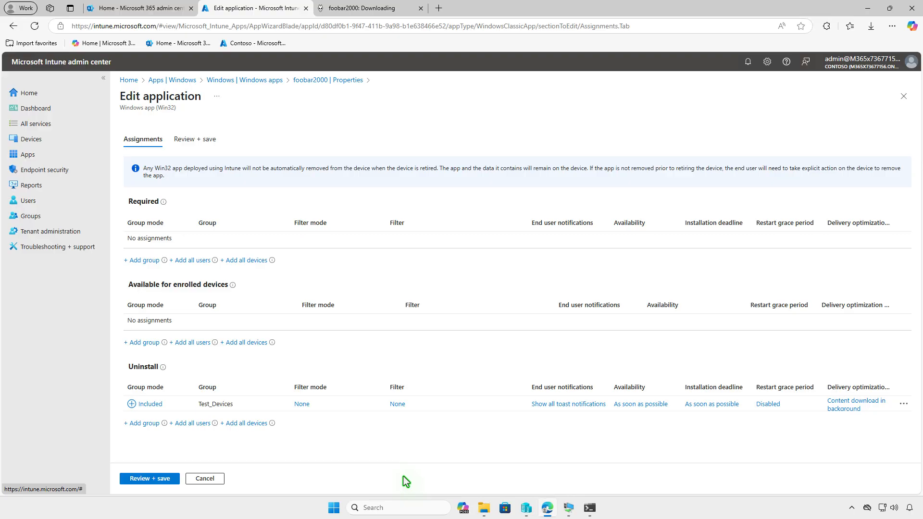
click(136, 478)
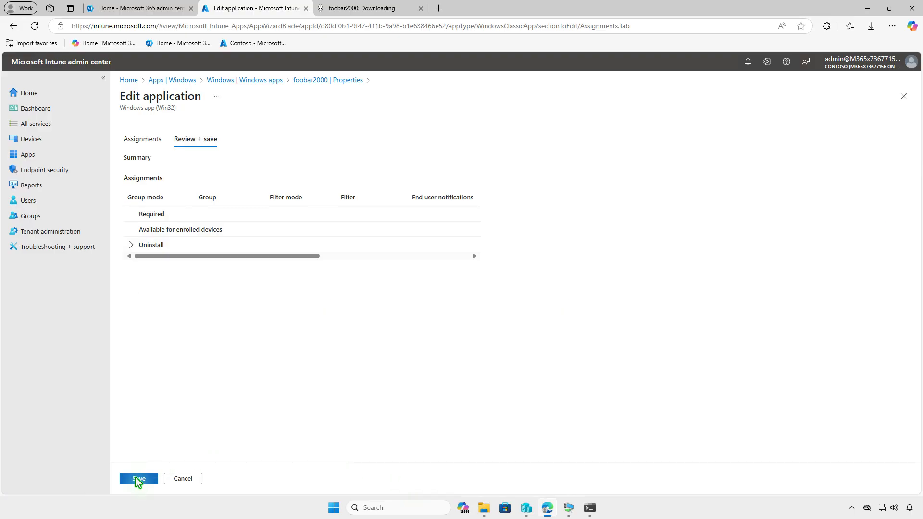
click(138, 479)
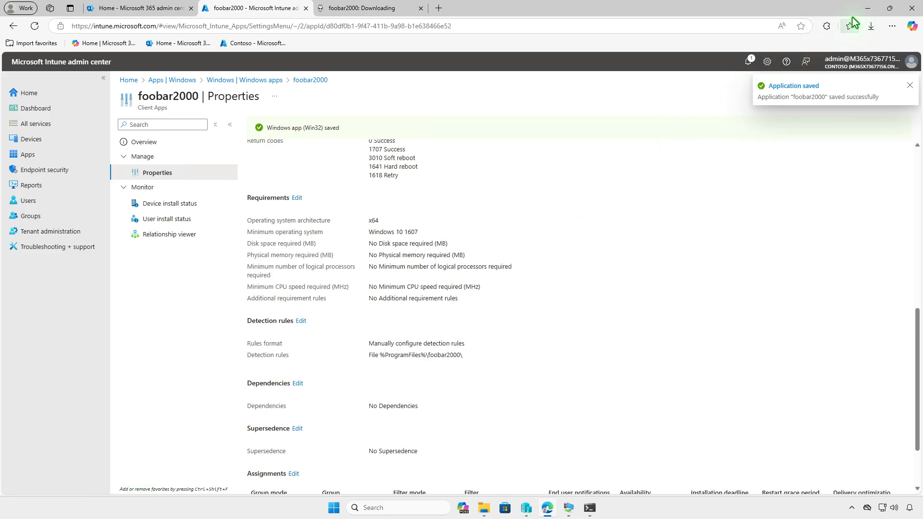
Switch to the WIN10-CTL virtual machine, sync it from the Company Portal settings, and check the software distribution notifications
click(868, 8)
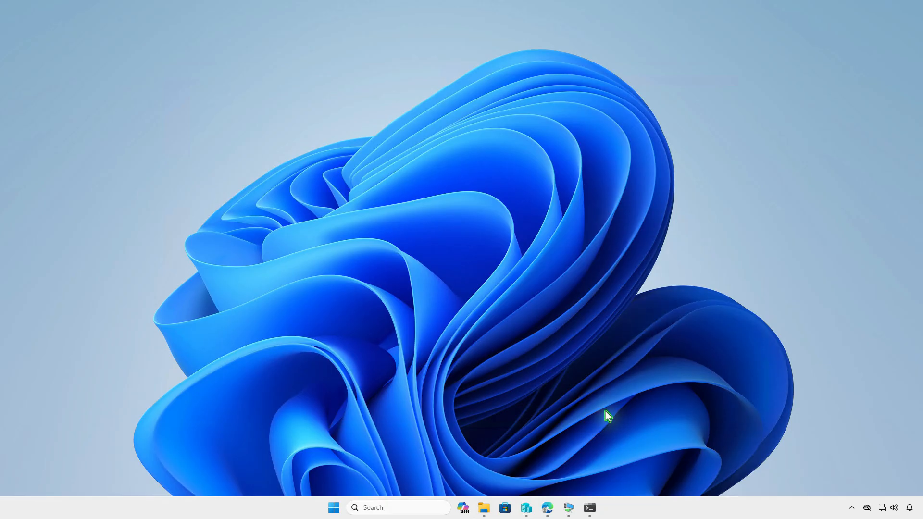
click(568, 507)
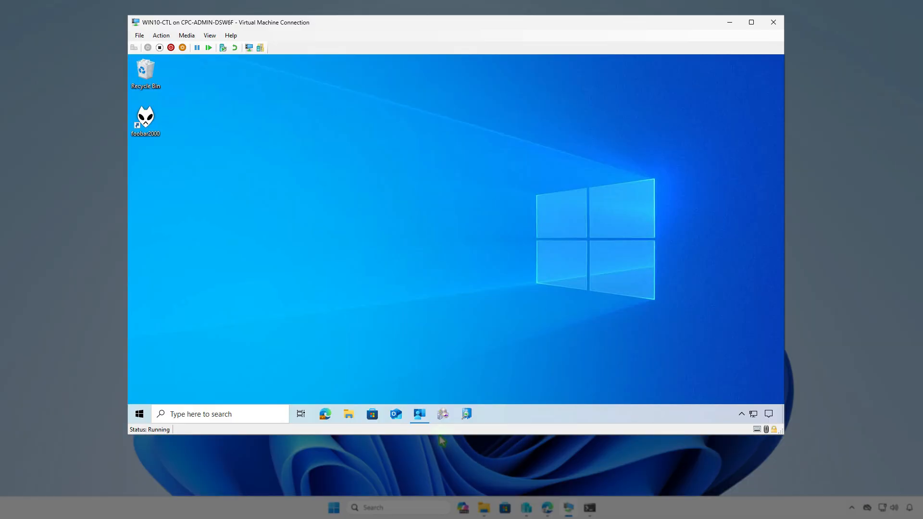
click(423, 421)
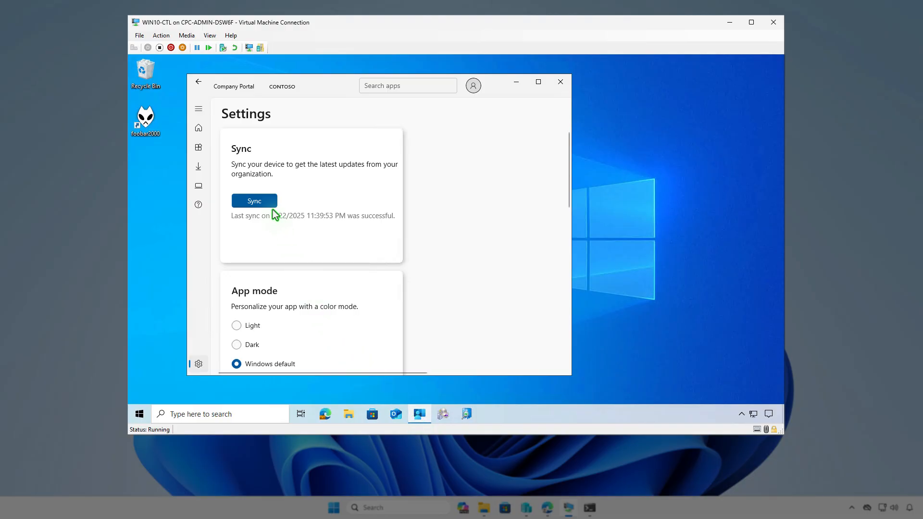
click(269, 204)
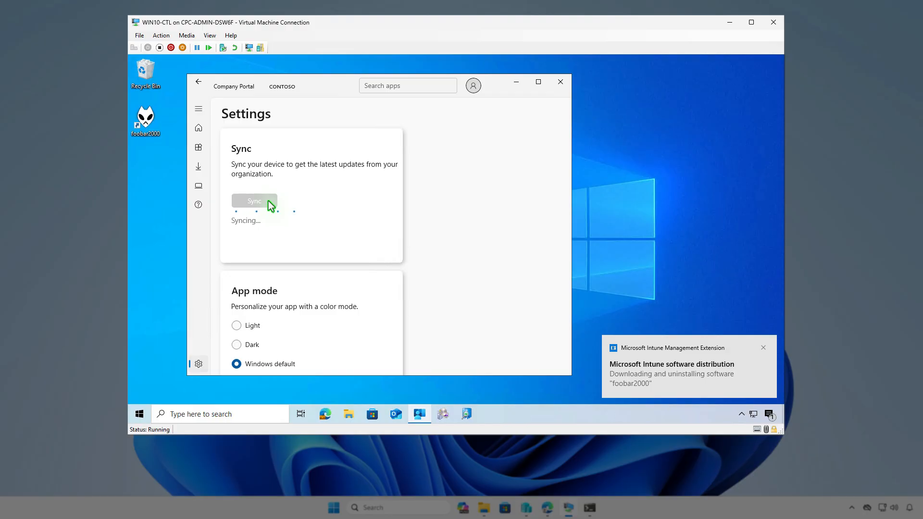
click(768, 414)
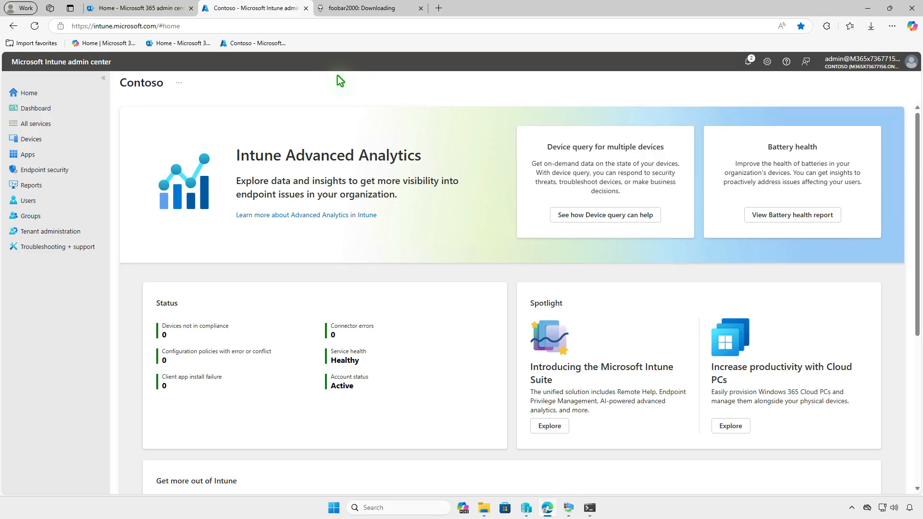
Start creating a Windows app of type Microsoft Store app (new) in the Intune admin center
click(67, 154)
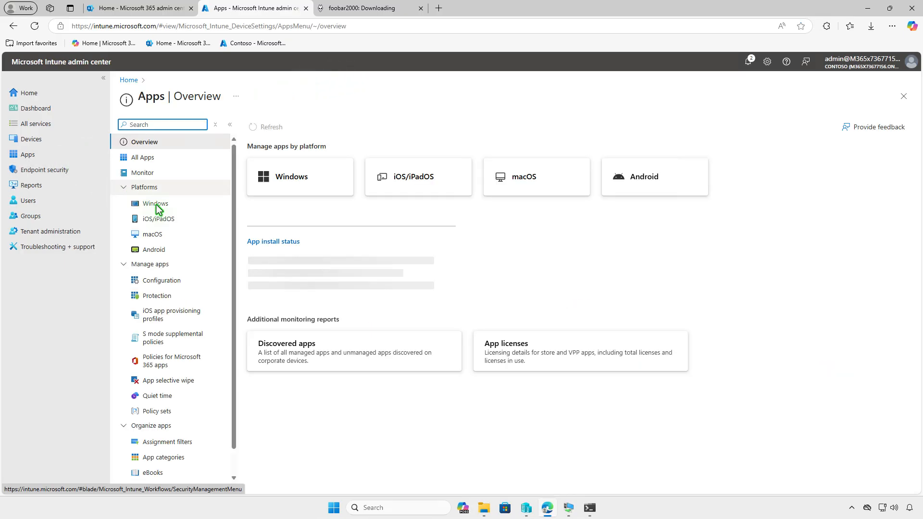
click(168, 204)
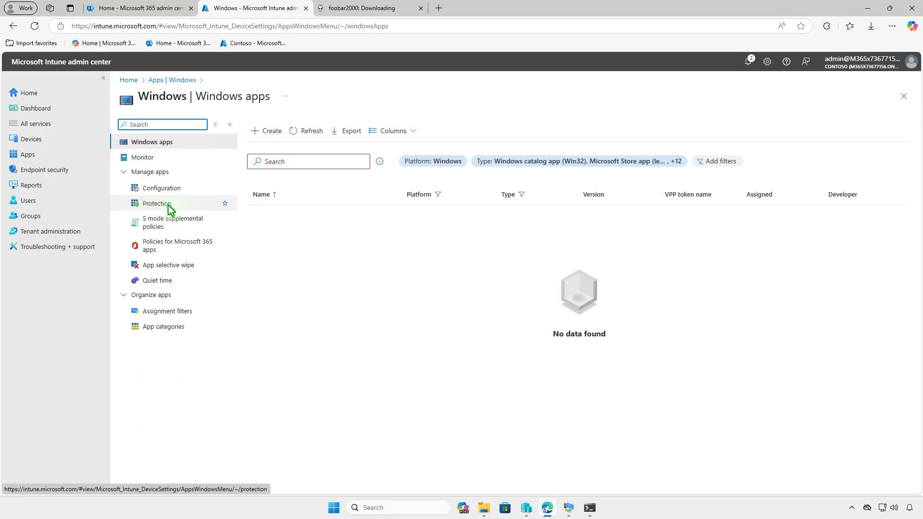
click(262, 136)
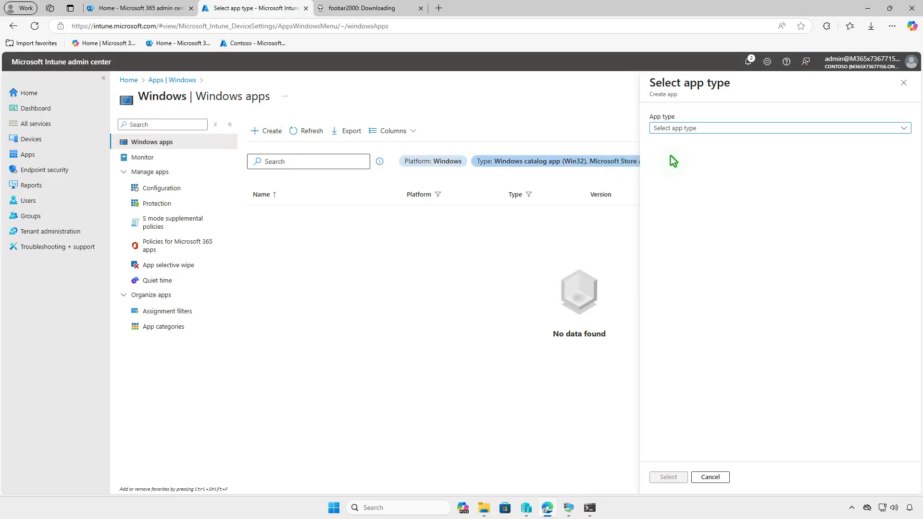
click(709, 128)
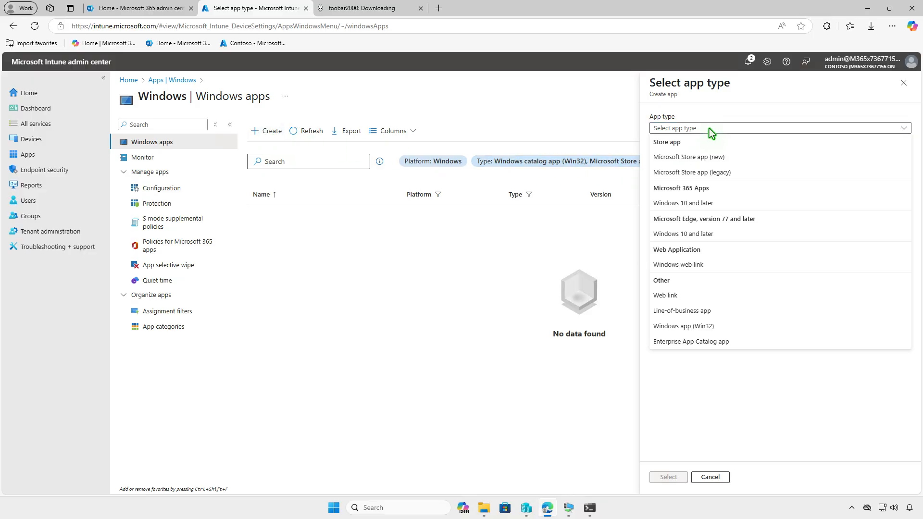
click(734, 157)
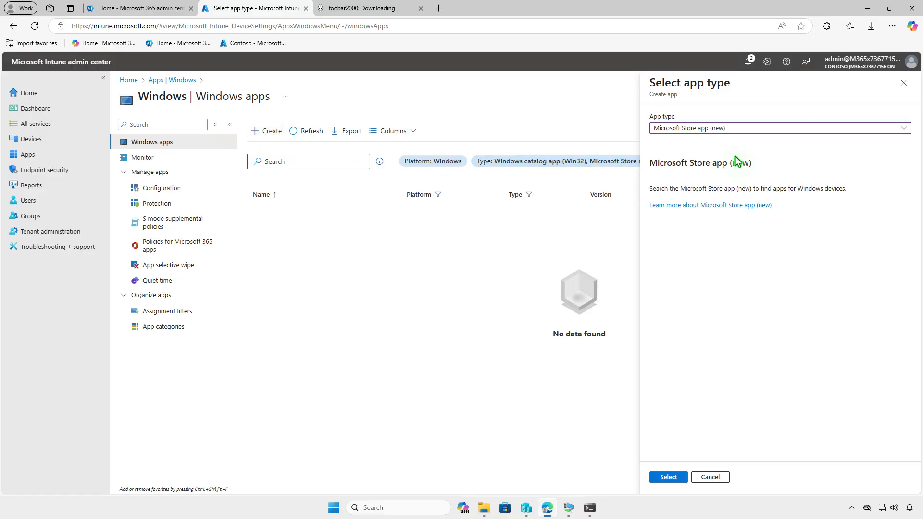
click(675, 477)
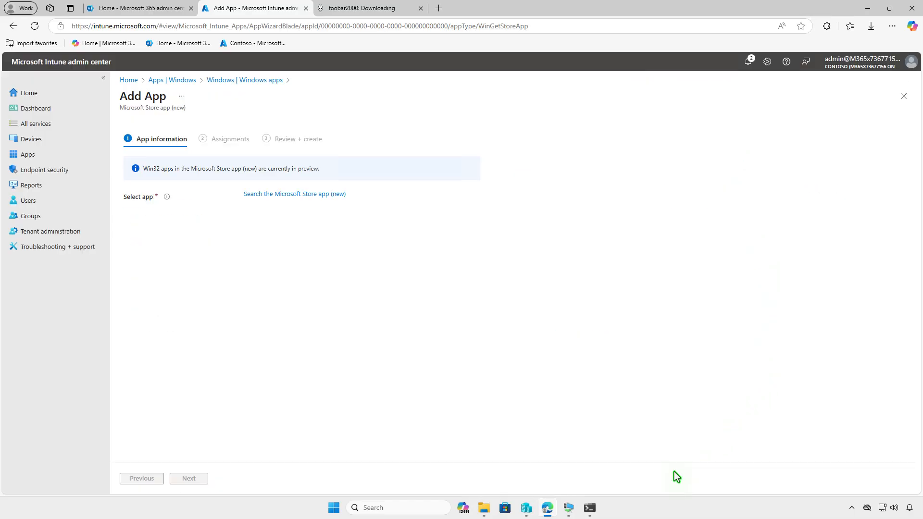
Select the foobar2000 app by Resolute from a Microsoft Store search for "foobar2000" and set its install behavior to System
click(336, 195)
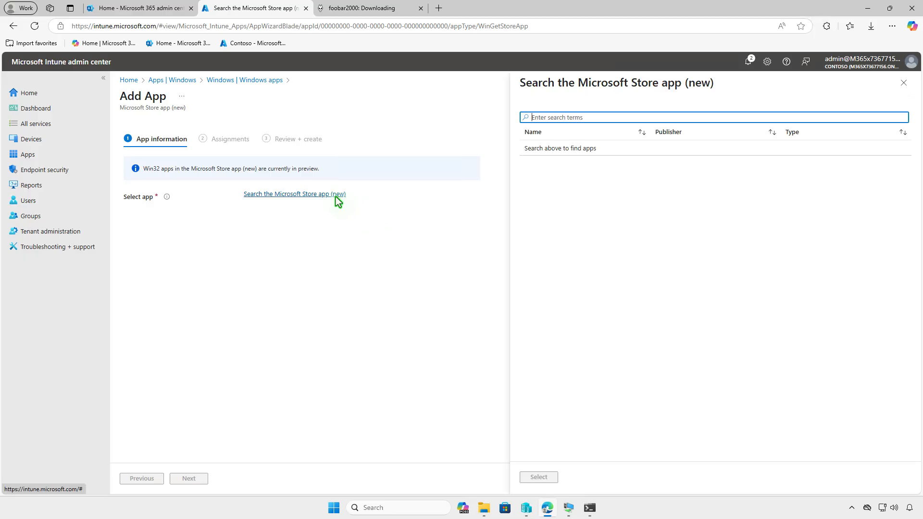
click(629, 119)
text(foobar2000)
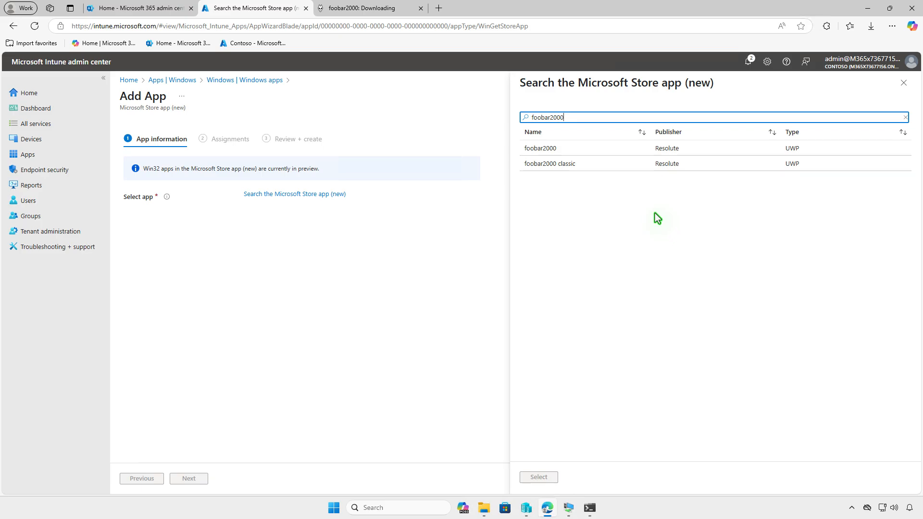
click(594, 151)
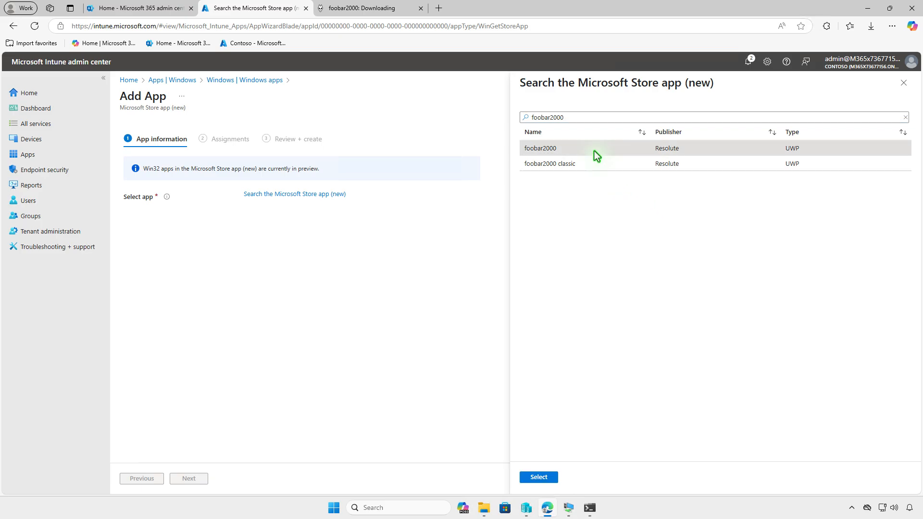
click(553, 476)
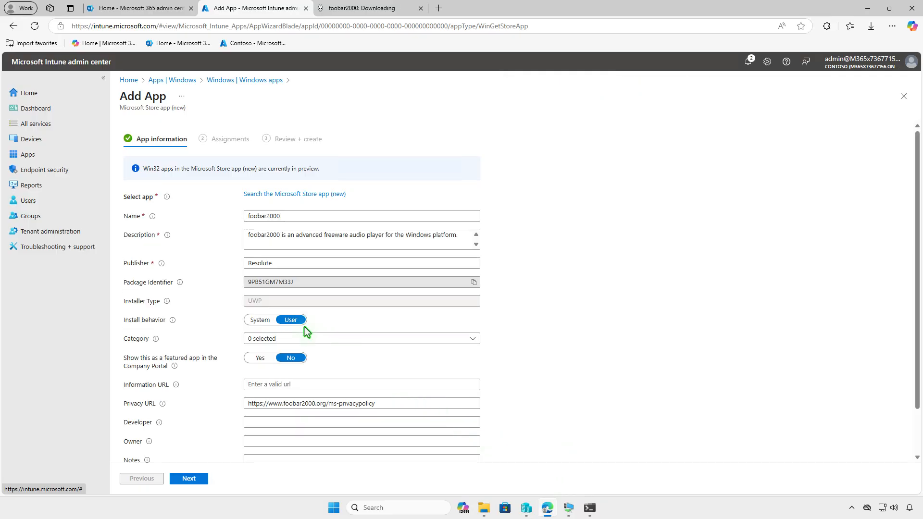
click(268, 321)
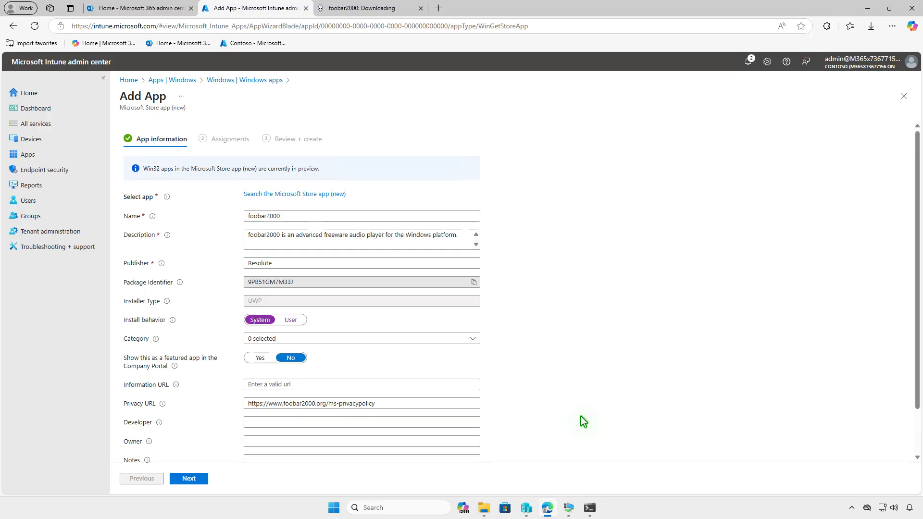
scroll(581, 416, down, 2)
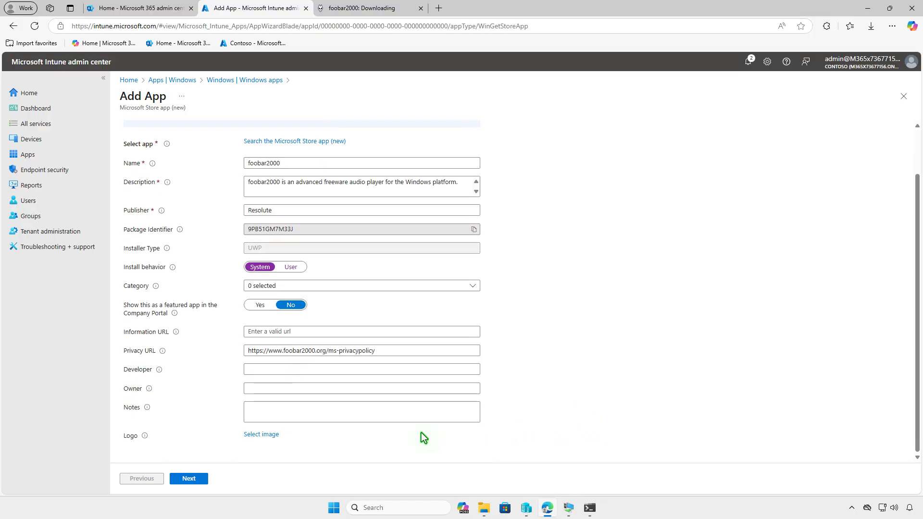
Upload Foobar2000-app-icon-optimized-fedbcbcc-9136-47ce-8ac3-7e1e7a087b57.png from Downloads as the foobar2000 app's logo
click(273, 435)
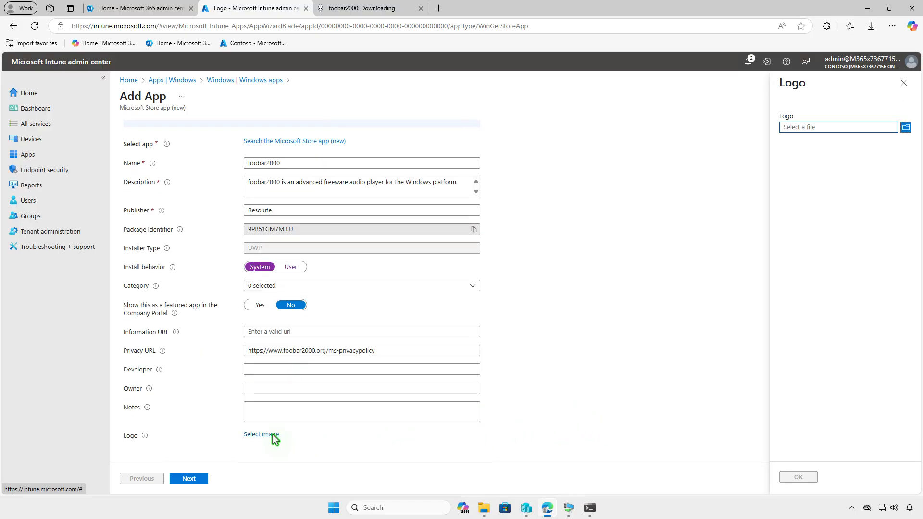
click(812, 129)
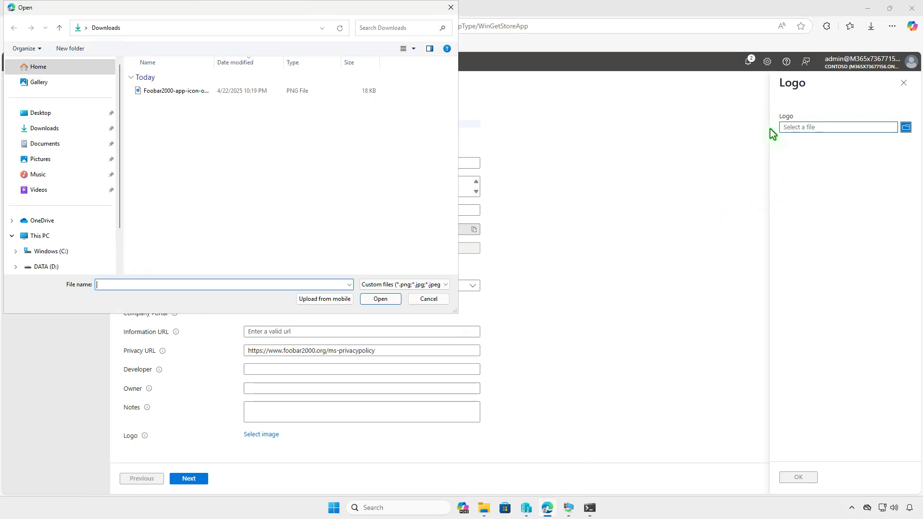
click(189, 92)
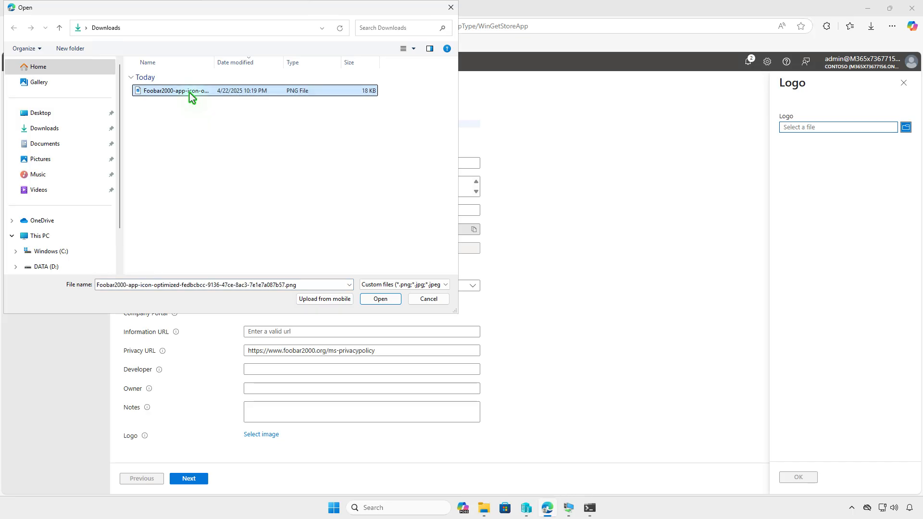
click(382, 300)
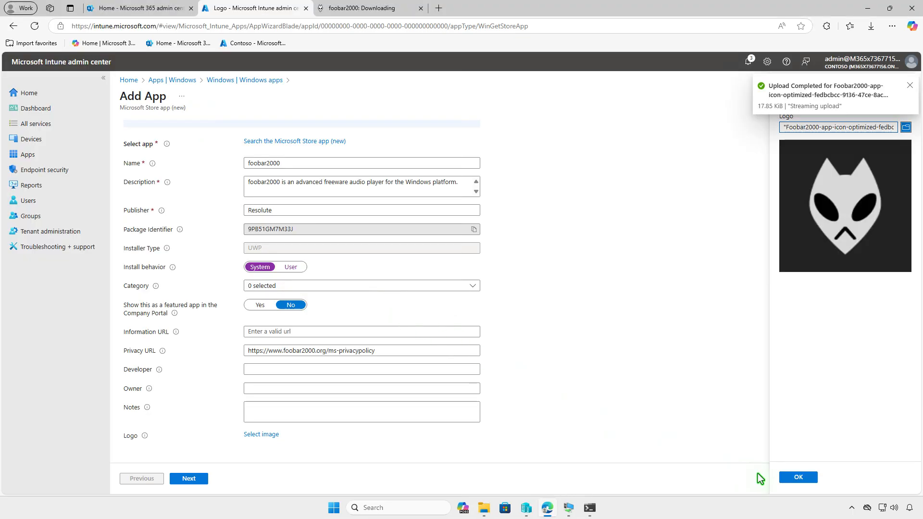
click(791, 478)
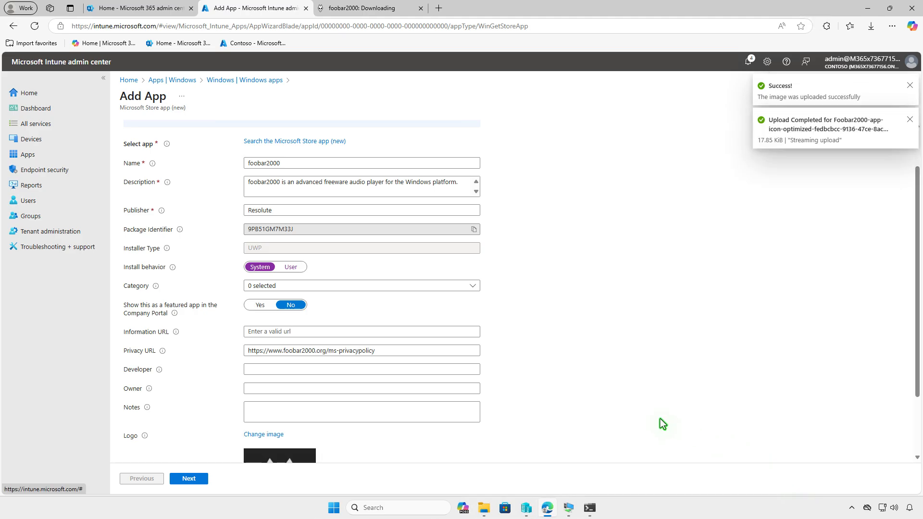
scroll(558, 407, down, 3)
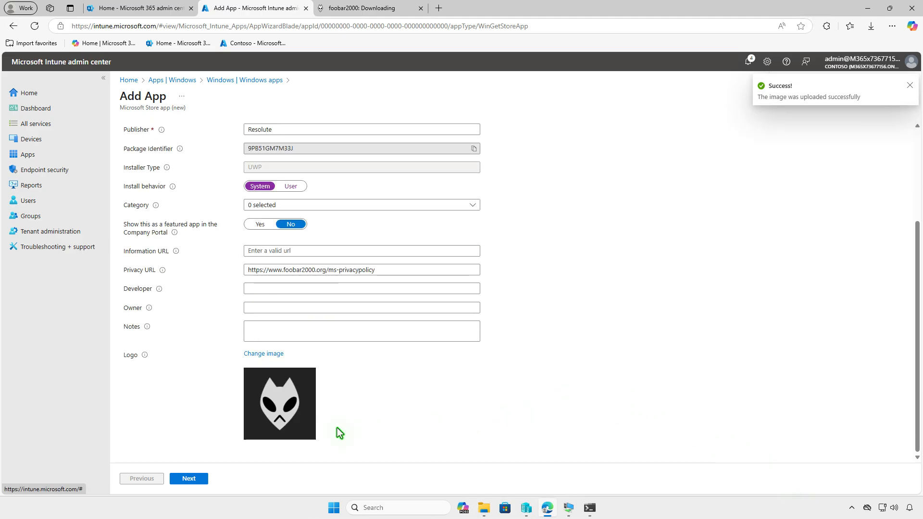
Make the app available for enrolled devices to the Test_Users group and create the Microsoft Store app
click(204, 479)
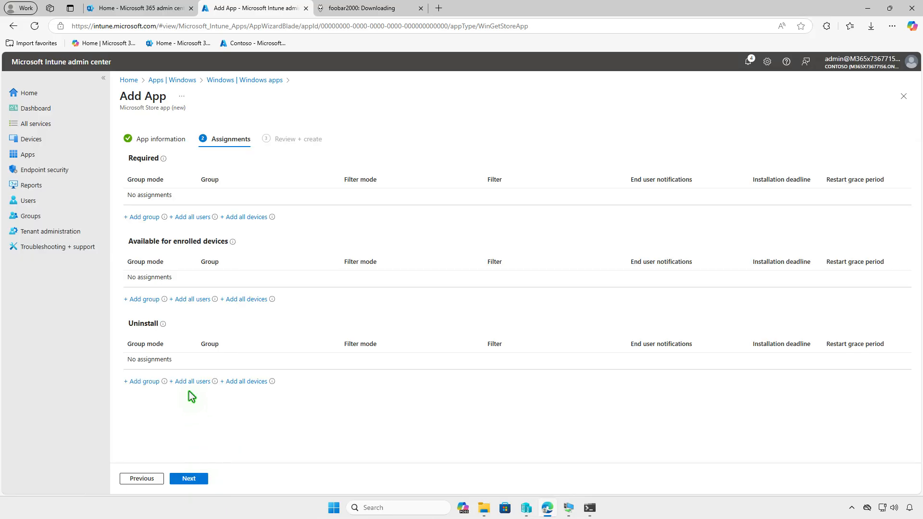
click(155, 301)
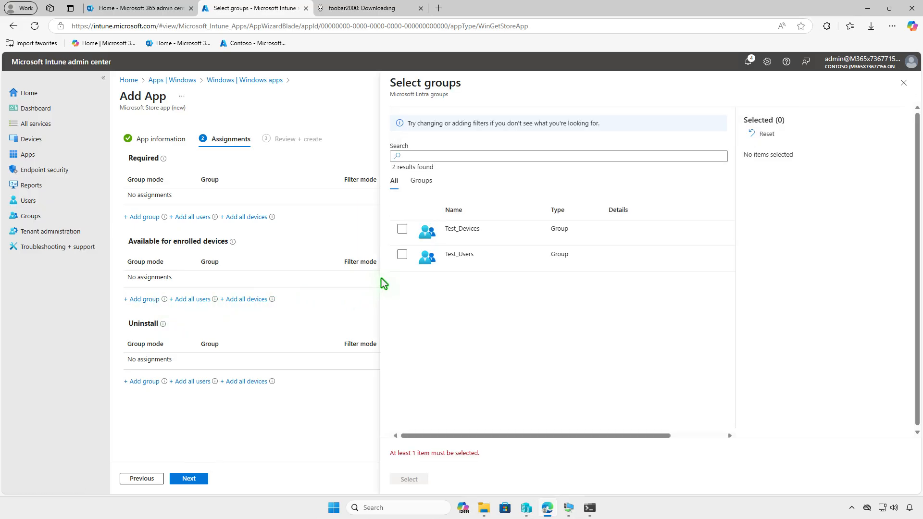
click(402, 256)
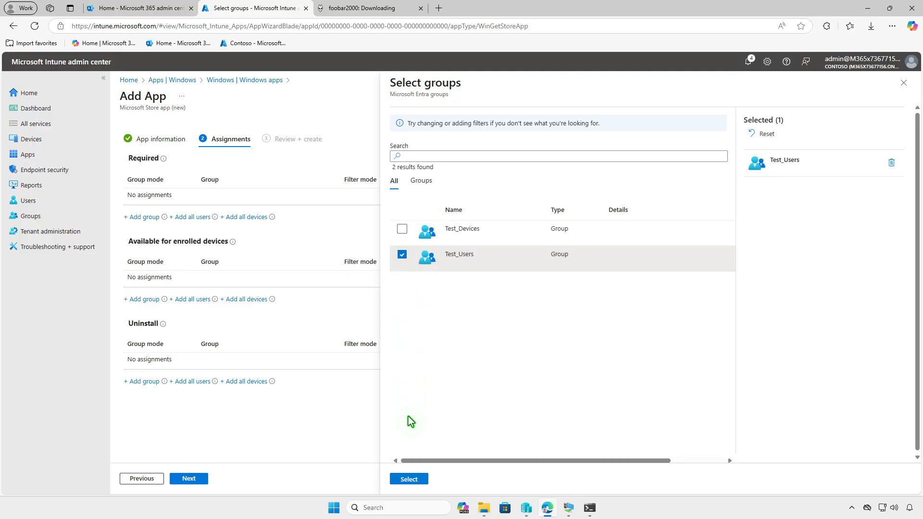
click(408, 479)
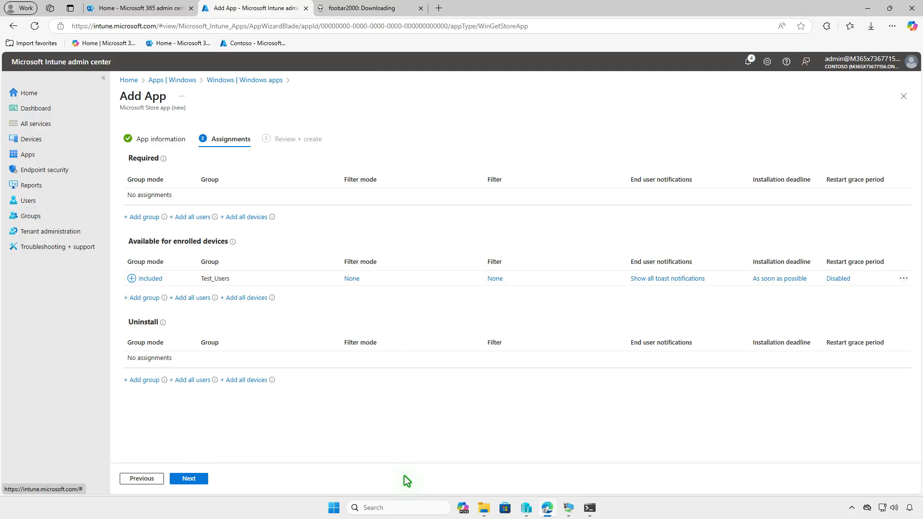
click(201, 478)
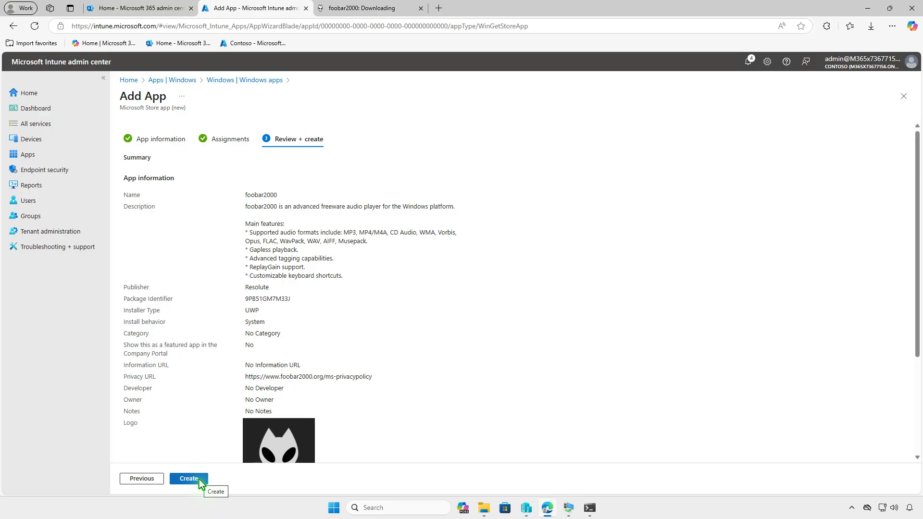
click(198, 479)
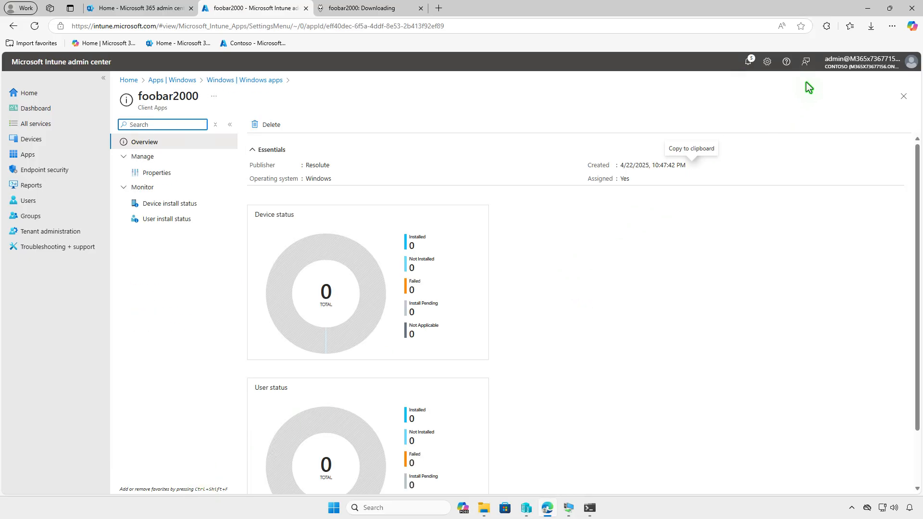
Switch to the WIN10-CTL virtual machine and install foobar2000 from the Company Portal's app list
click(867, 9)
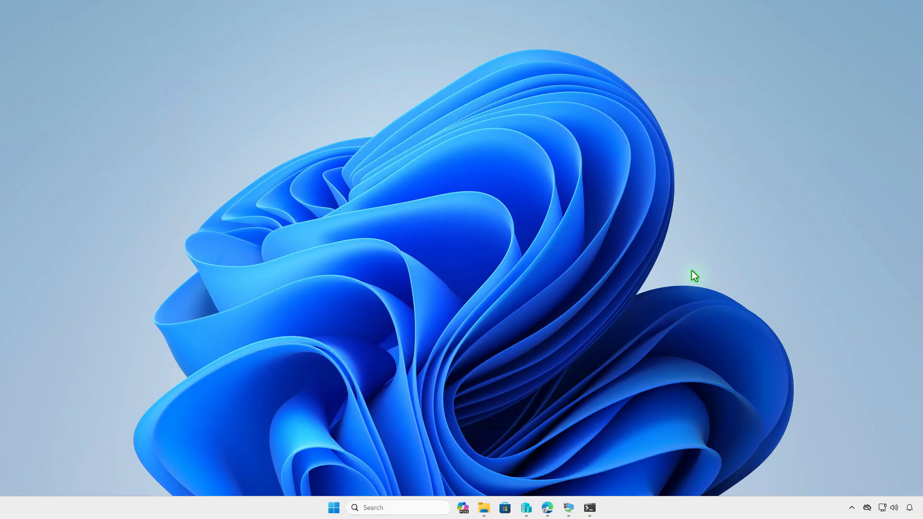
click(569, 506)
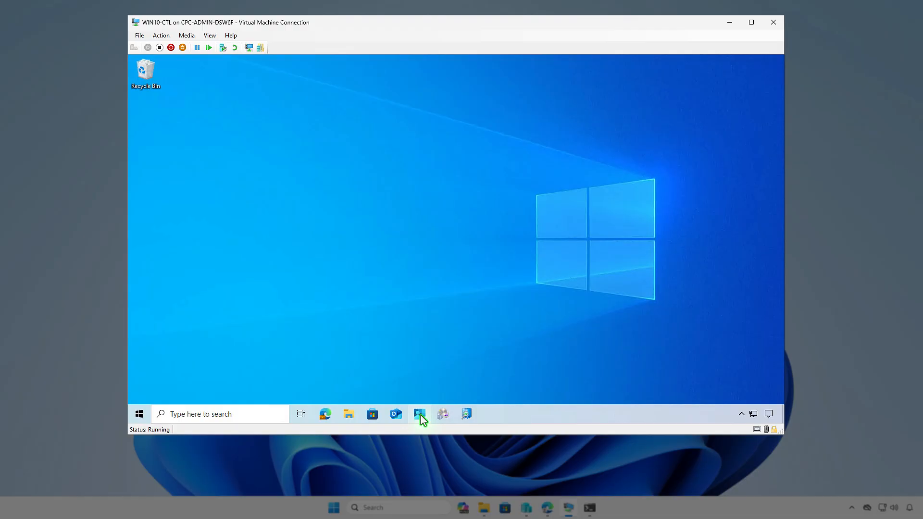
click(420, 415)
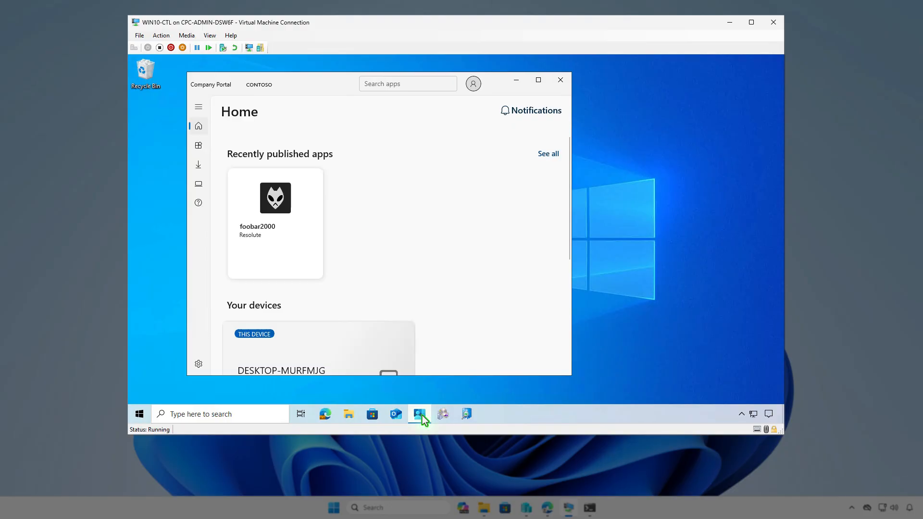
click(199, 147)
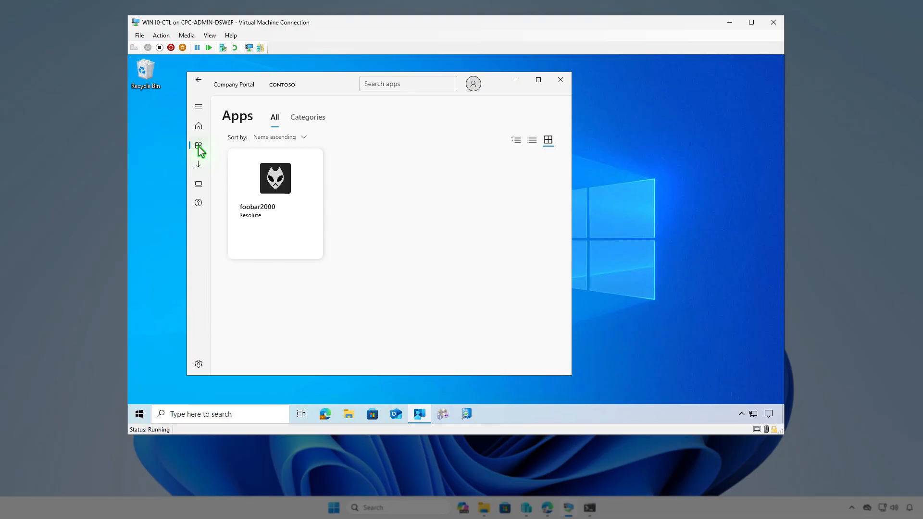
click(273, 211)
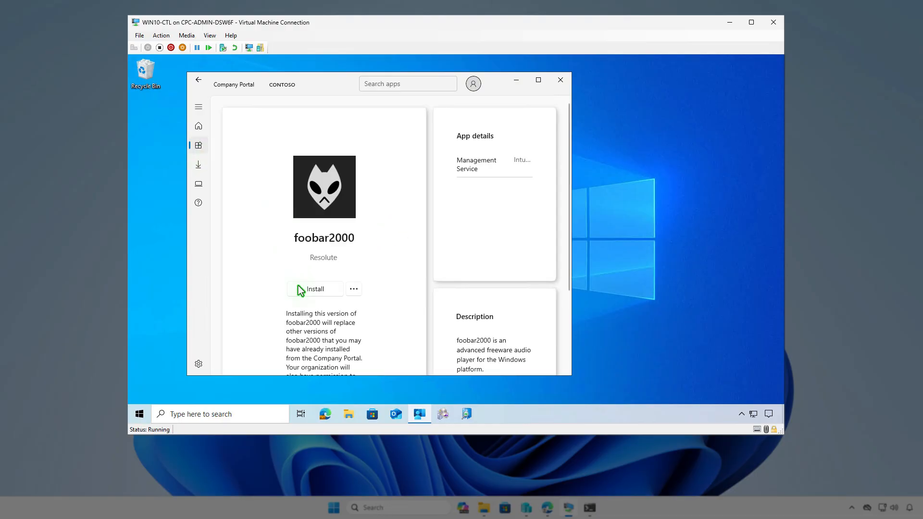
click(302, 289)
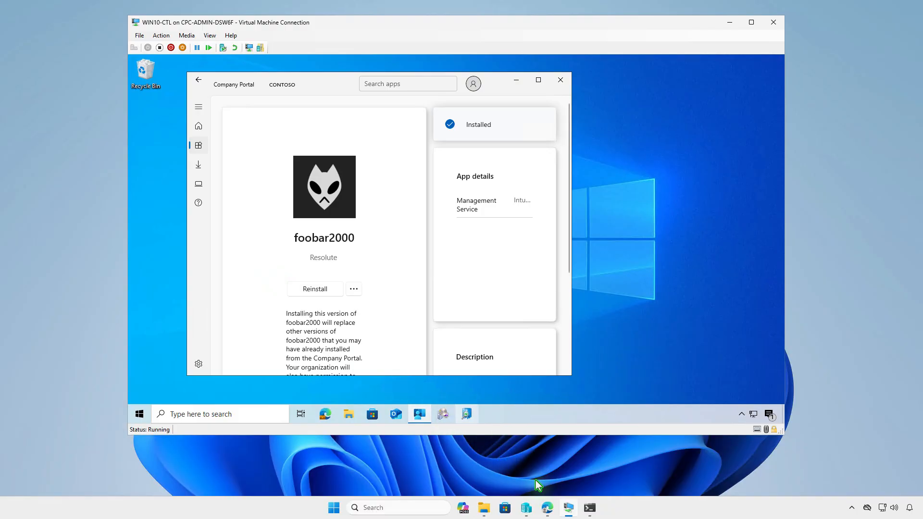
Return to the Intune admin center in Edge and delete Test_Users from the foobar2000 app's Available for enrolled devices assignments
click(550, 512)
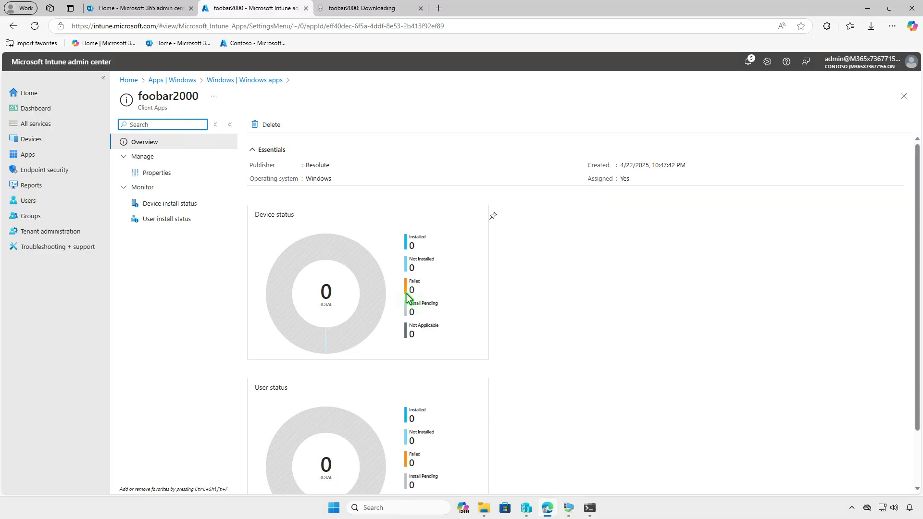
click(182, 178)
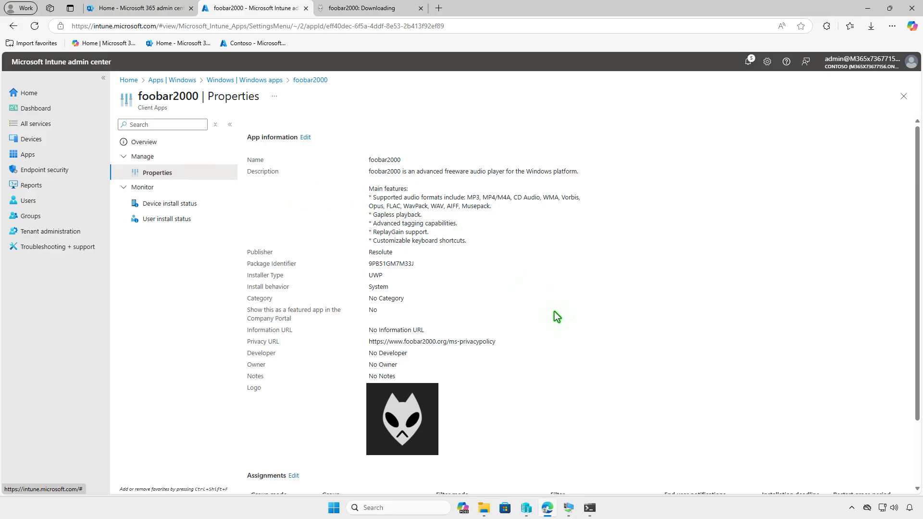
scroll(556, 314, down, 2)
click(295, 394)
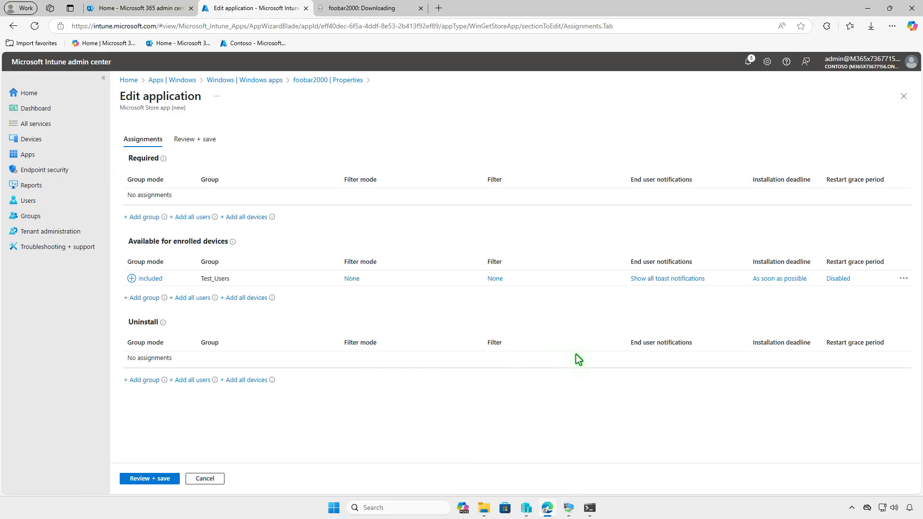
click(903, 278)
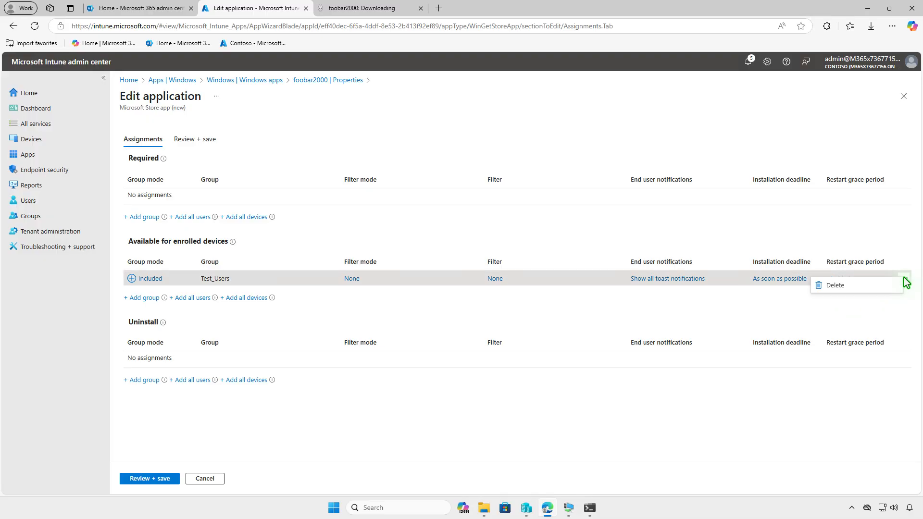
click(873, 287)
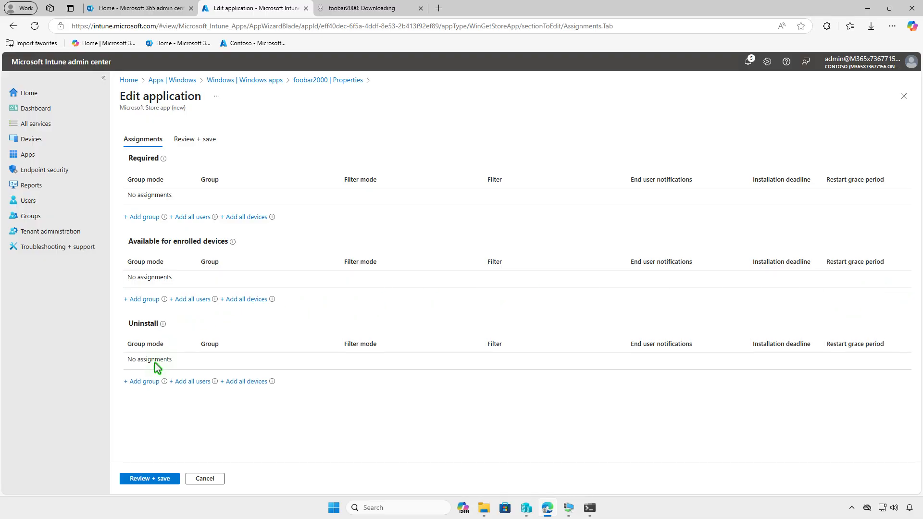
Assign the Store version of foobar2000 for uninstall to the Test_Devices group and save the changes
click(144, 382)
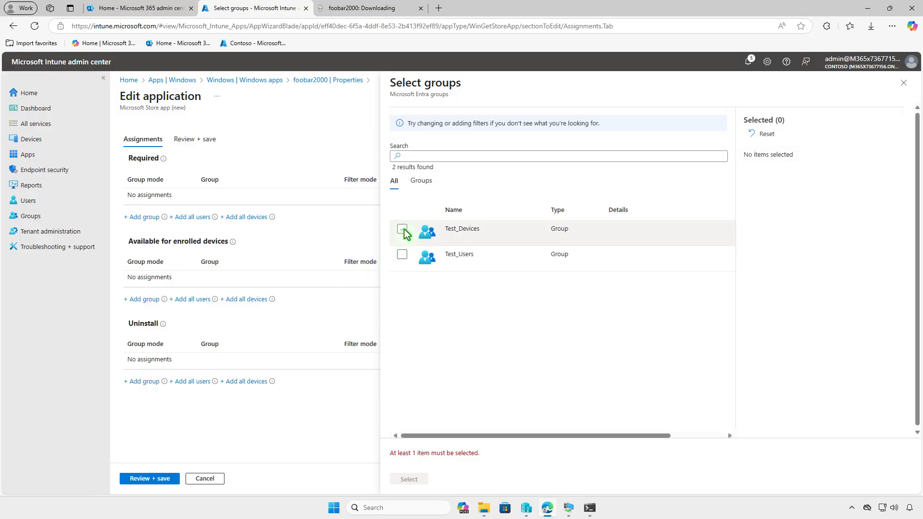
click(403, 229)
click(422, 479)
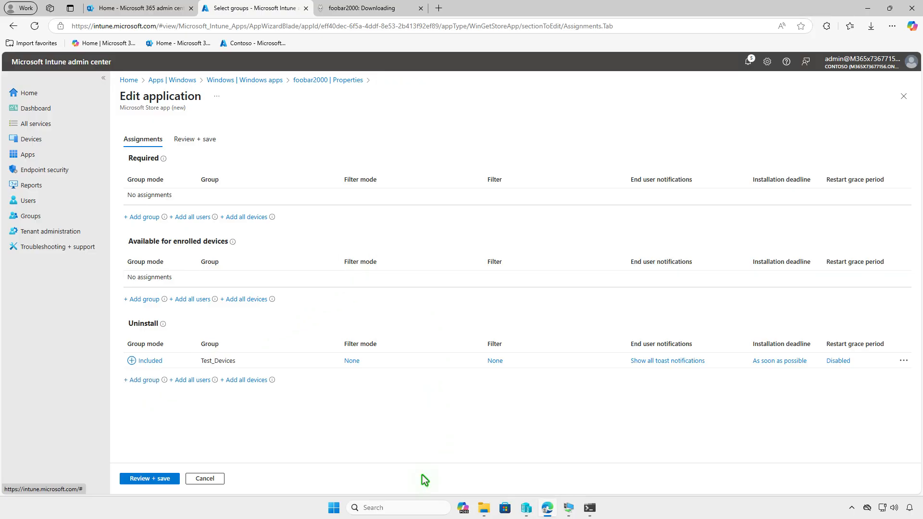
click(156, 478)
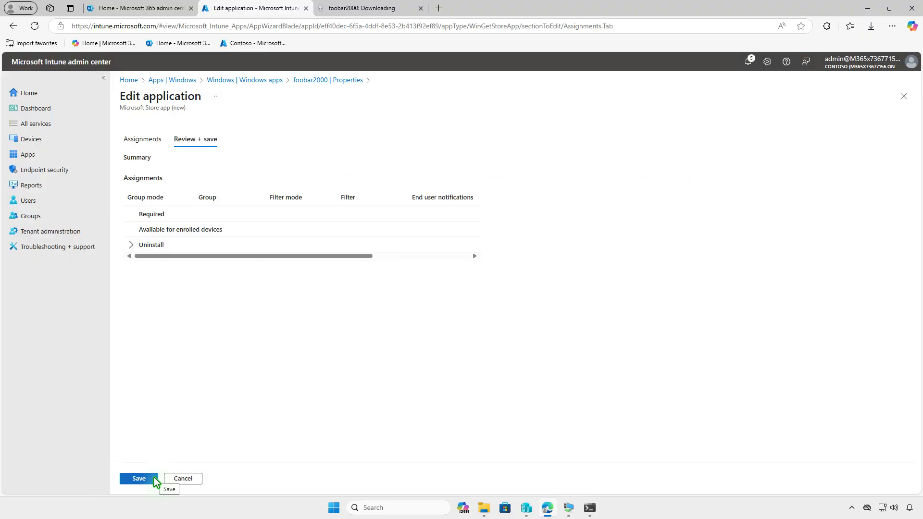
click(151, 482)
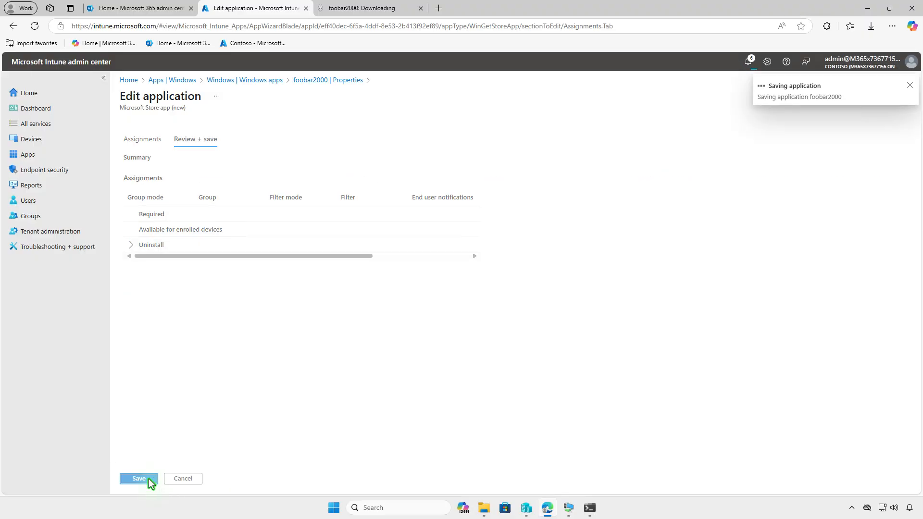